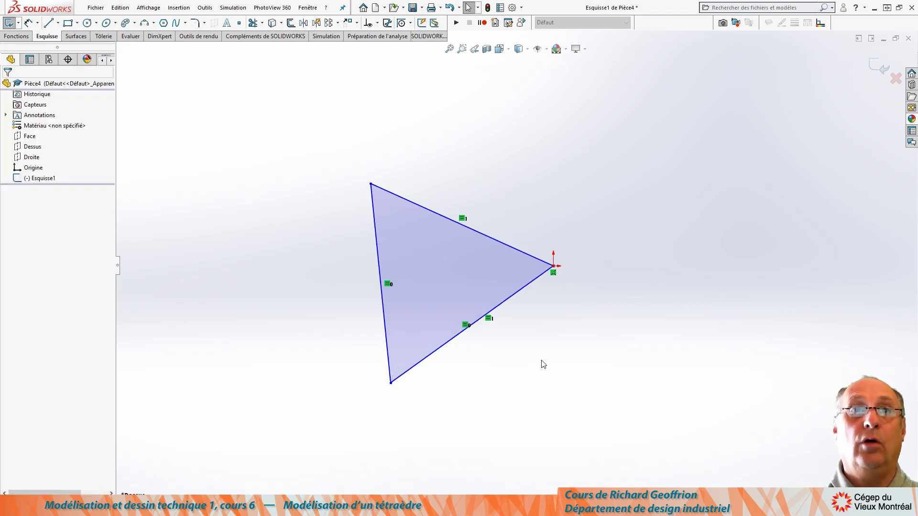
Add a horizontal relation to the lower side of the triangle.
{"action": "left_click", "coordinate": [515, 295]}
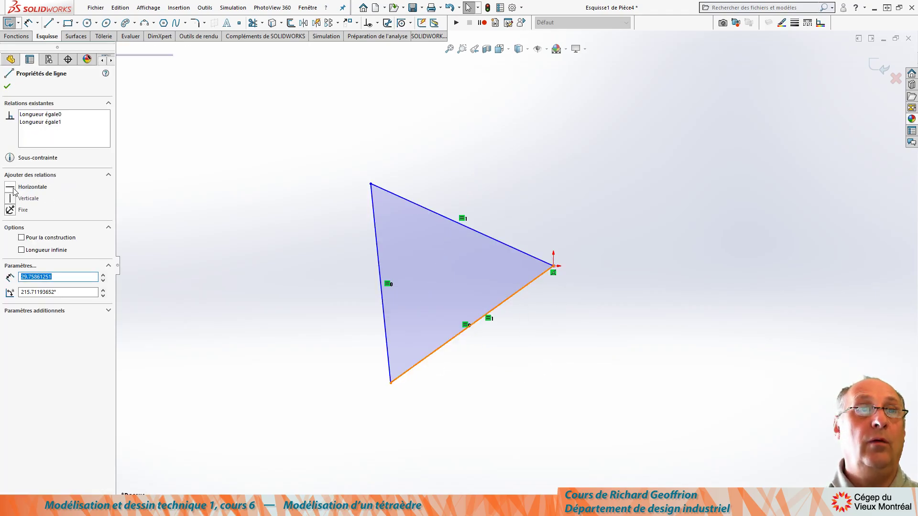
{"action": "left_click", "coordinate": [14, 190]}
{"action": "left_click", "coordinate": [642, 306]}
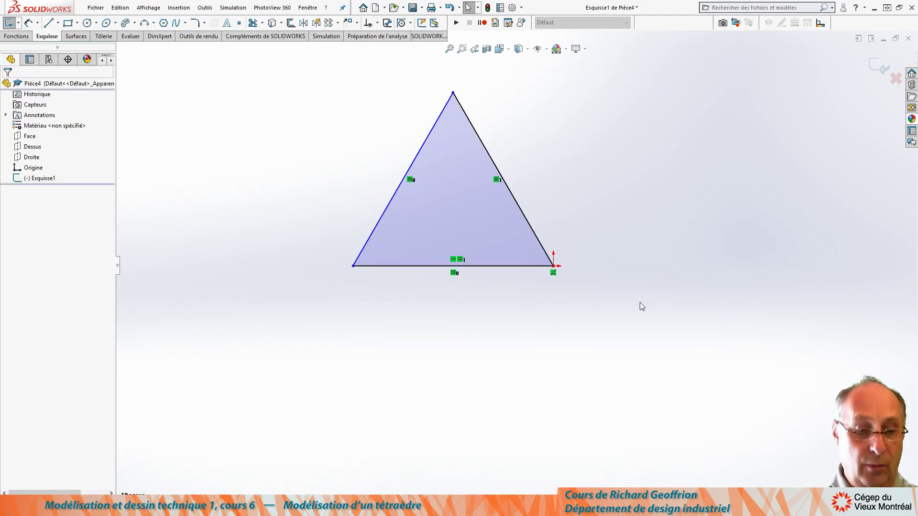
Dimension the triangle's horizontal base to 100 mm.
{"action": "key", "text": "d"}
{"action": "left_click", "coordinate": [511, 266]}
{"action": "left_click", "coordinate": [572, 414]}
{"action": "type", "text": "100"}
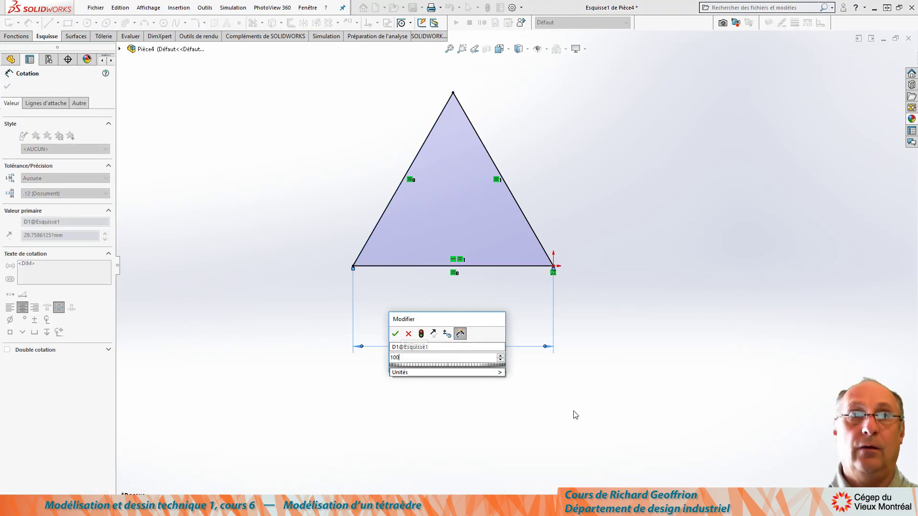
{"action": "key", "text": "Return"}
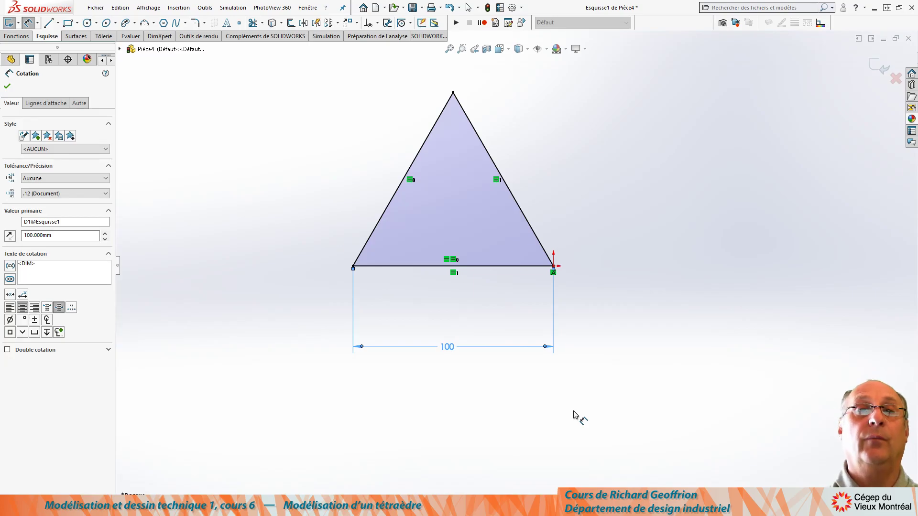
{"action": "key", "text": "Escape"}
Sketch two outward triangles with construction lines, one on the base and one on the left side of the solid-line triangle.
{"action": "mouse_move", "coordinate": [502, 324]}
{"action": "middle_mouse_down"}
{"action": "mouse_move", "coordinate": [473, 219]}
{"action": "mouse_move", "coordinate": [492, 262]}
{"action": "mouse_move", "coordinate": [469, 306]}
{"action": "mouse_move", "coordinate": [475, 322]}
{"action": "middle_mouse_up"}
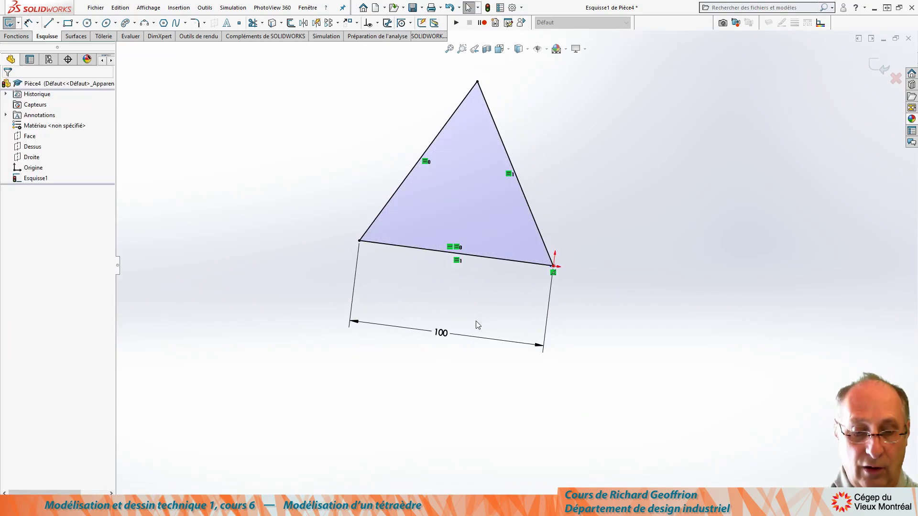
{"action": "key", "text": "l"}
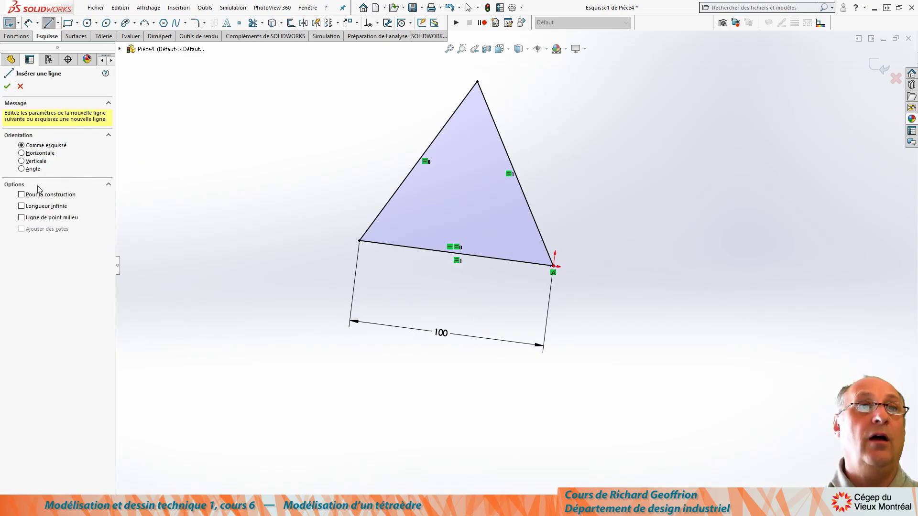
{"action": "left_click", "coordinate": [23, 196]}
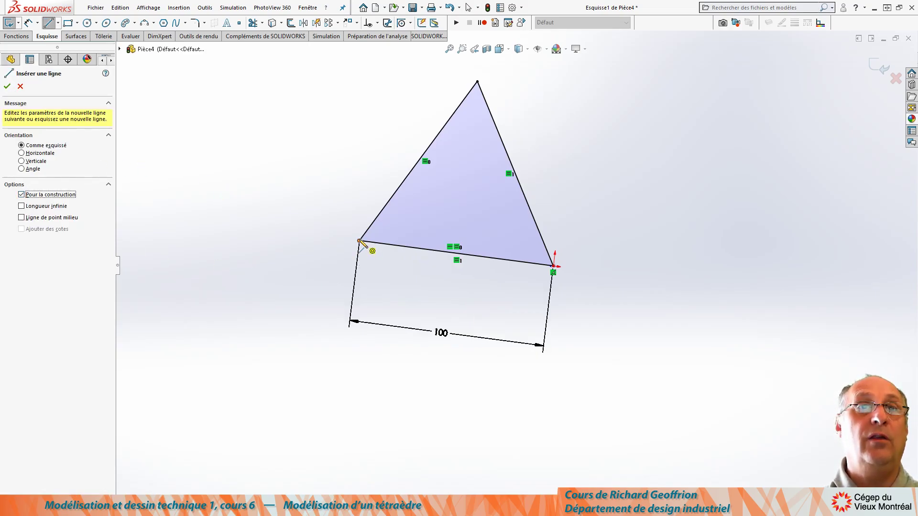
{"action": "left_click", "coordinate": [359, 240]}
{"action": "left_click", "coordinate": [400, 435]}
{"action": "left_click", "coordinate": [555, 266]}
{"action": "left_click", "coordinate": [359, 240]}
{"action": "left_click", "coordinate": [250, 95]}
{"action": "left_click", "coordinate": [477, 82]}
{"action": "key", "text": "Escape"}
Make the four construction lines equal in length to the central triangle's right side and close the sketch.
{"action": "left_click_drag", "start_coordinate": [293, 200], "coordinate": [198, 75]}
{"action": "left_click_drag", "start_coordinate": [500, 461], "coordinate": [351, 404], "text": "ctrl"}
{"action": "left_click", "coordinate": [534, 210], "text": "ctrl"}
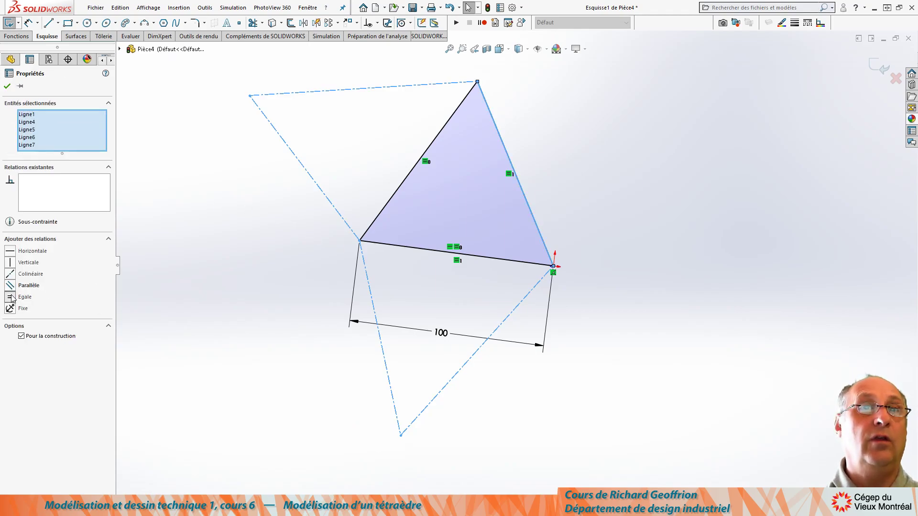
{"action": "left_click", "coordinate": [13, 297]}
{"action": "left_click", "coordinate": [436, 302]}
{"action": "mouse_move", "coordinate": [436, 302]}
{"action": "middle_mouse_down"}
{"action": "mouse_move", "coordinate": [422, 197]}
{"action": "mouse_move", "coordinate": [402, 140]}
{"action": "mouse_move", "coordinate": [421, 158]}
{"action": "mouse_move", "coordinate": [405, 153]}
{"action": "mouse_move", "coordinate": [561, 160]}
{"action": "middle_mouse_up"}
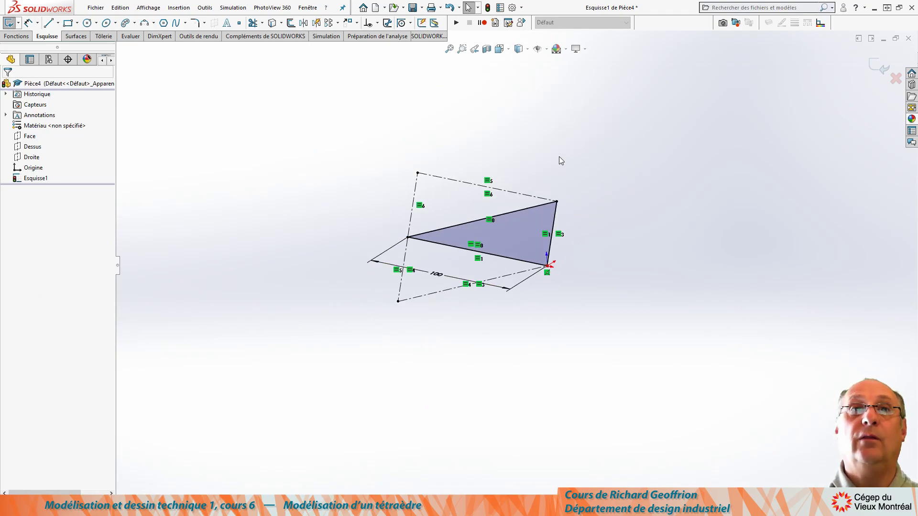
{"action": "scroll", "coordinate": [586, 85], "scroll_direction": "up", "scroll_amount": 2}
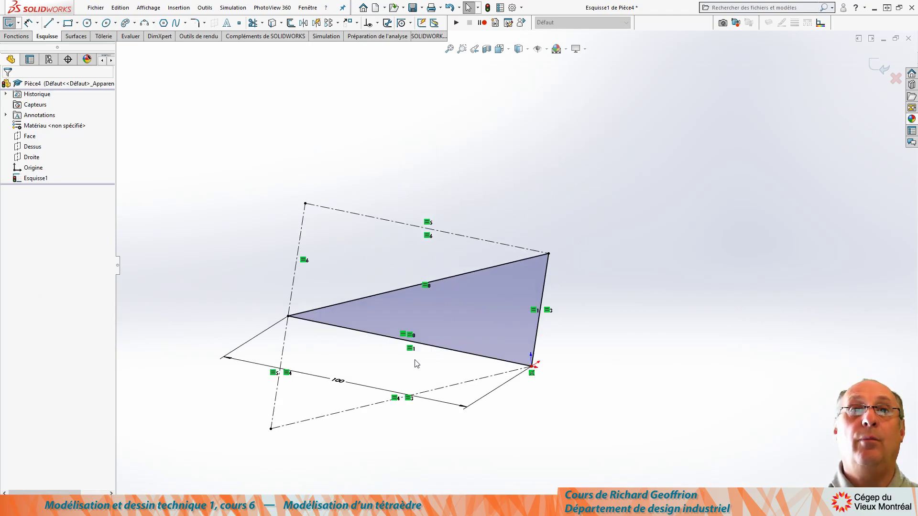
{"action": "left_click", "coordinate": [878, 67]}
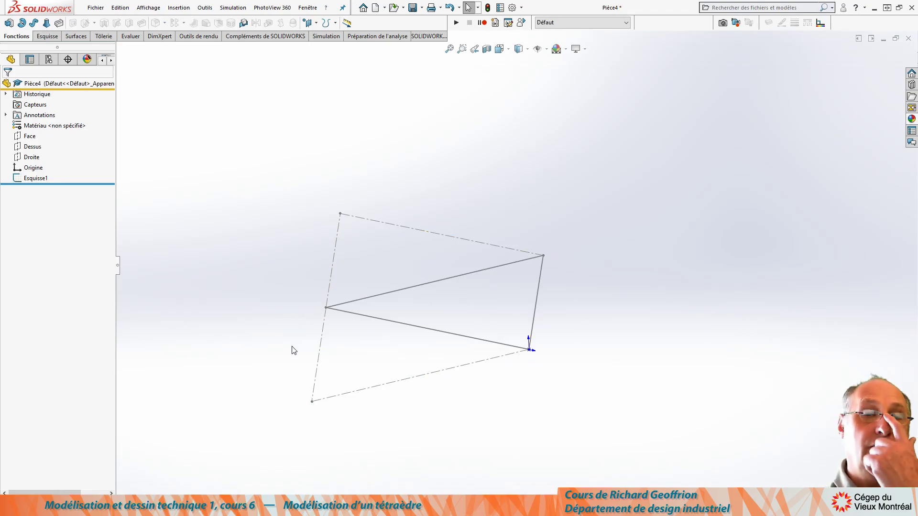
Create a reference plane perpendicular to the triangle's base and passing through the free apex of the adjoining construction triangle.
{"action": "mouse_move", "coordinate": [307, 348]}
{"action": "middle_mouse_down"}
{"action": "mouse_move", "coordinate": [254, 355]}
{"action": "mouse_move", "coordinate": [250, 371]}
{"action": "mouse_move", "coordinate": [274, 363]}
{"action": "mouse_move", "coordinate": [289, 371]}
{"action": "mouse_move", "coordinate": [346, 346]}
{"action": "middle_mouse_up"}
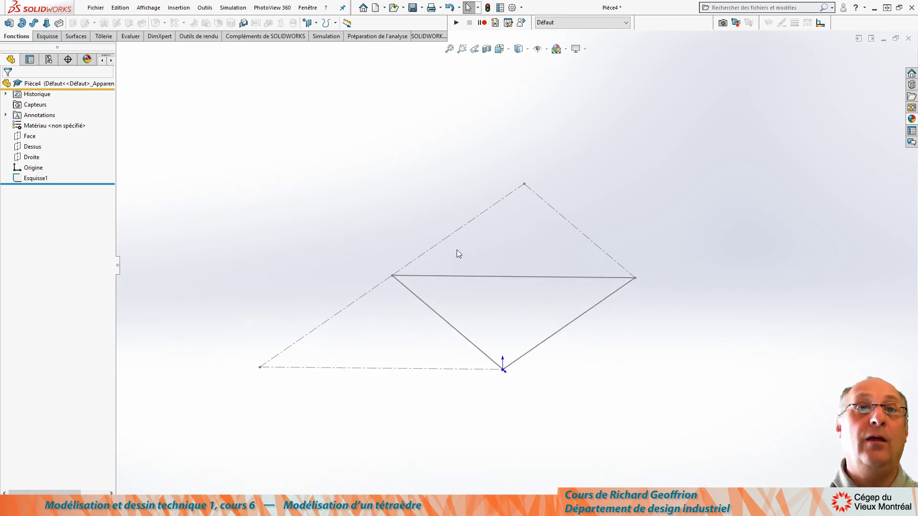
{"action": "left_click", "coordinate": [444, 323]}
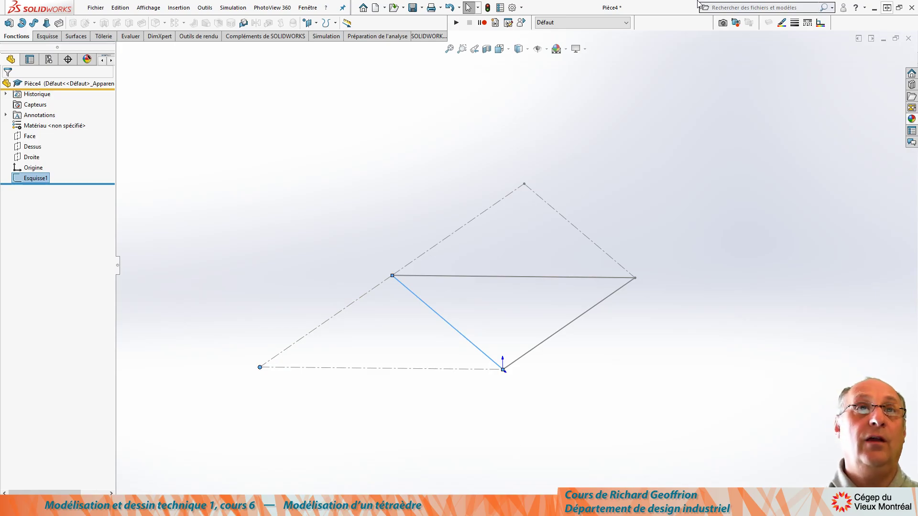
{"action": "left_click", "coordinate": [317, 23]}
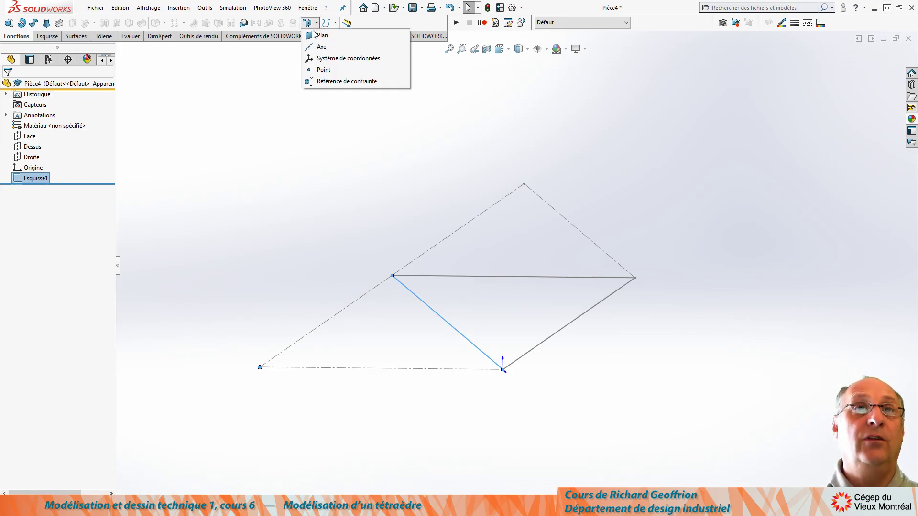
{"action": "left_click", "coordinate": [311, 39]}
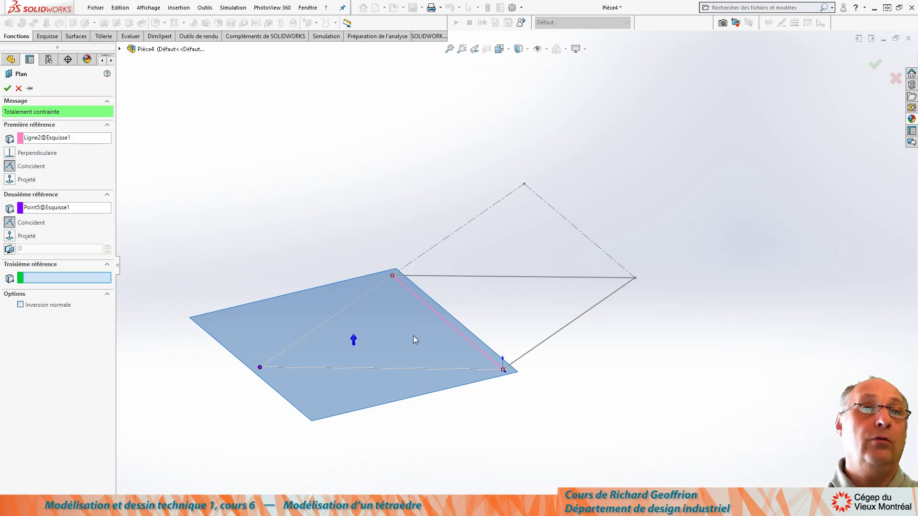
{"action": "left_click", "coordinate": [8, 153]}
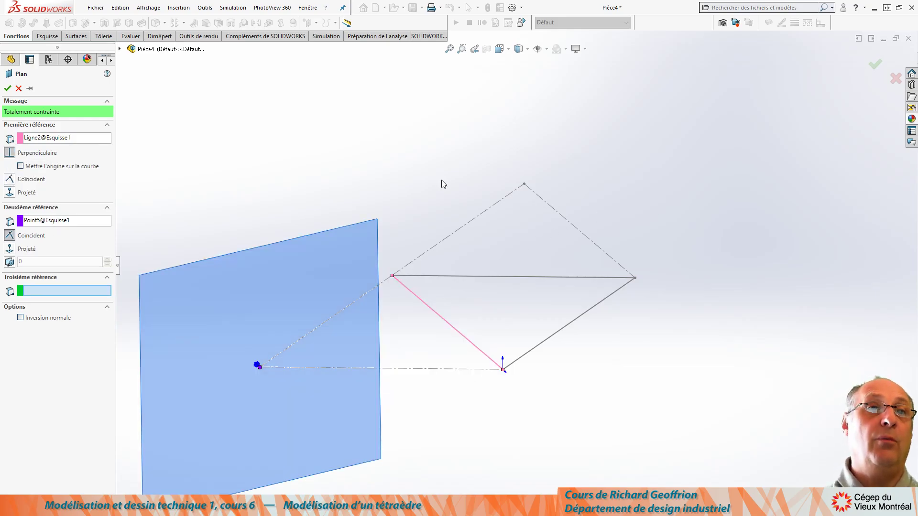
{"action": "key", "text": "Return"}
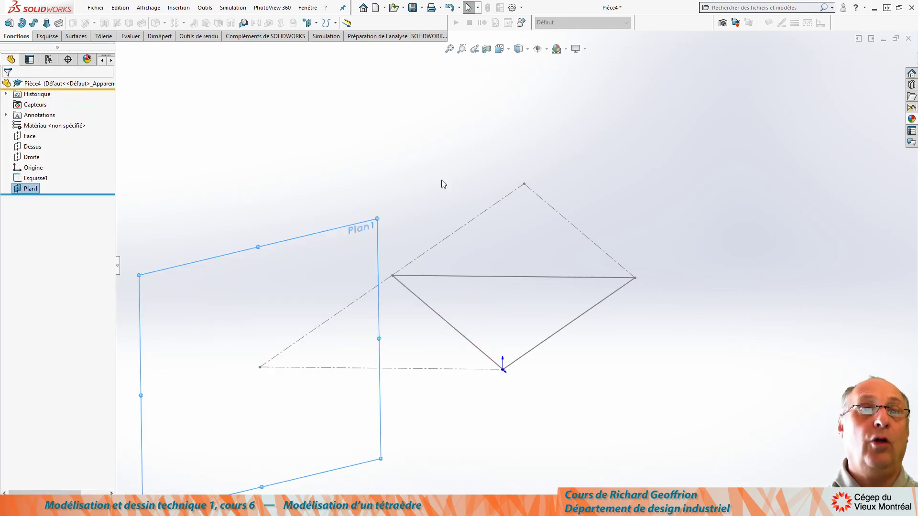
Sketch a three-point arc on the new plane and attach its start point to the construction triangle's apex.
{"action": "key", "text": "a"}
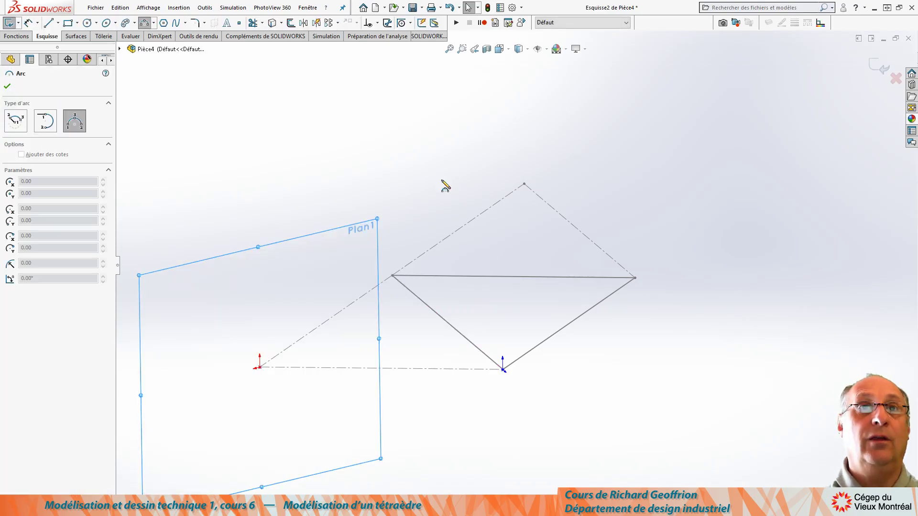
{"action": "left_click", "coordinate": [270, 339]}
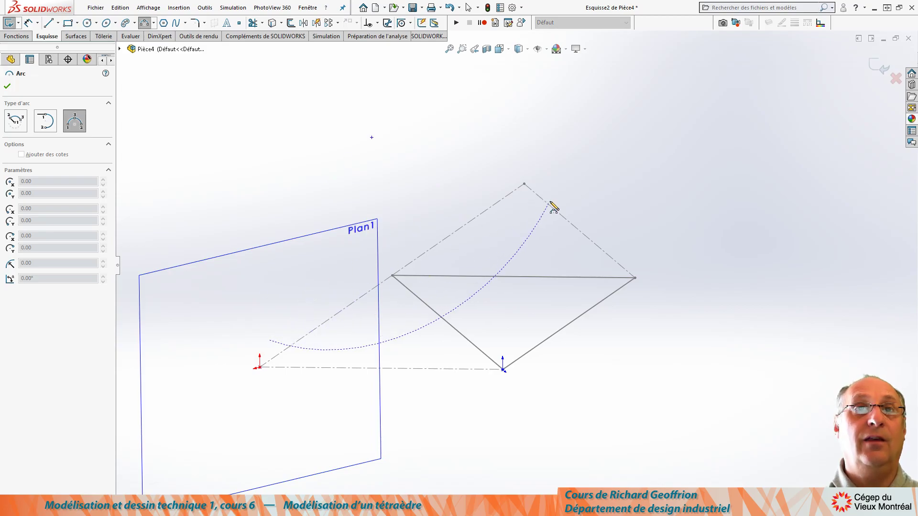
{"action": "left_click", "coordinate": [635, 204]}
{"action": "left_click", "coordinate": [453, 103]}
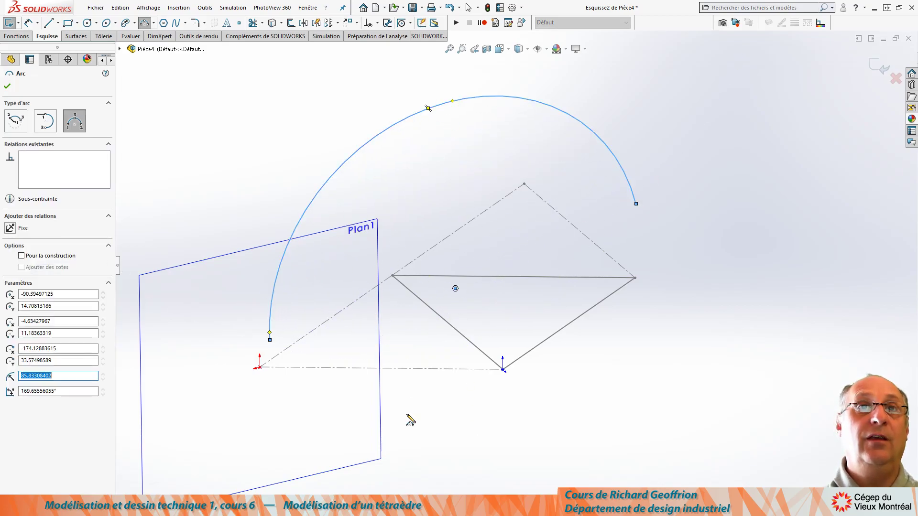
{"action": "key", "text": "Escape"}
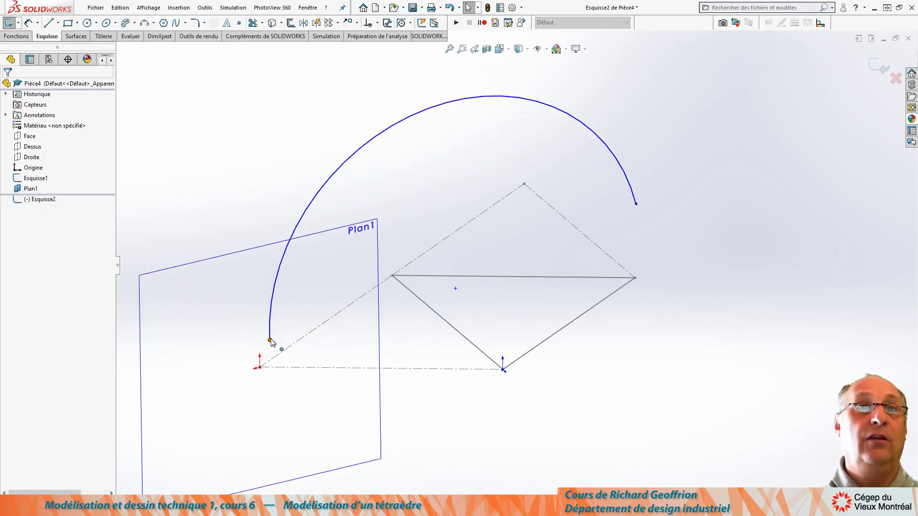
{"action": "left_click_drag", "start_coordinate": [266, 345], "coordinate": [260, 367]}
{"action": "left_click", "coordinate": [554, 451]}
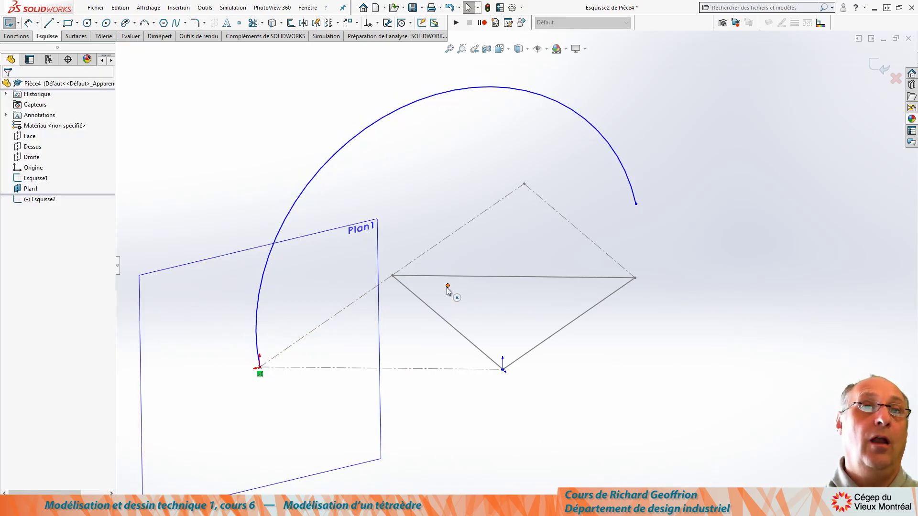
Add a coincident relation placing the arc's centre point on the triangle's base line.
{"action": "left_click", "coordinate": [447, 286]}
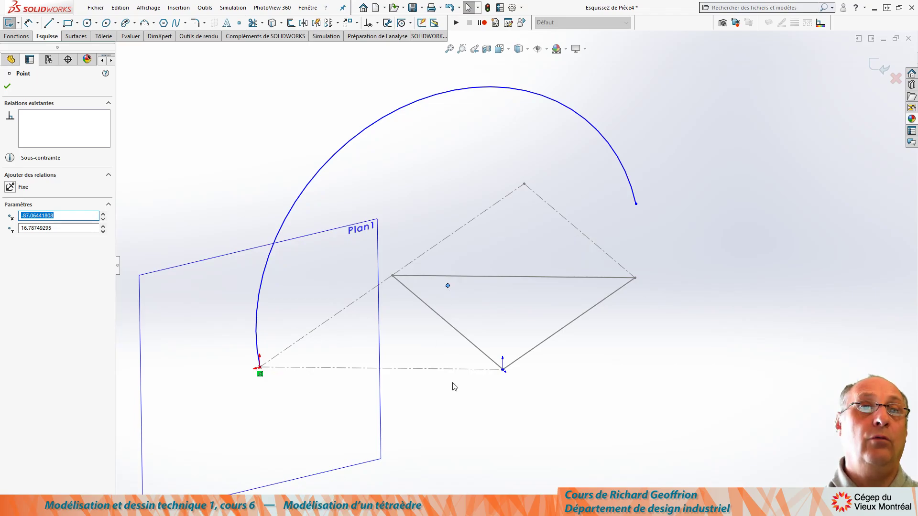
{"action": "left_click", "coordinate": [503, 370], "text": "ctrl"}
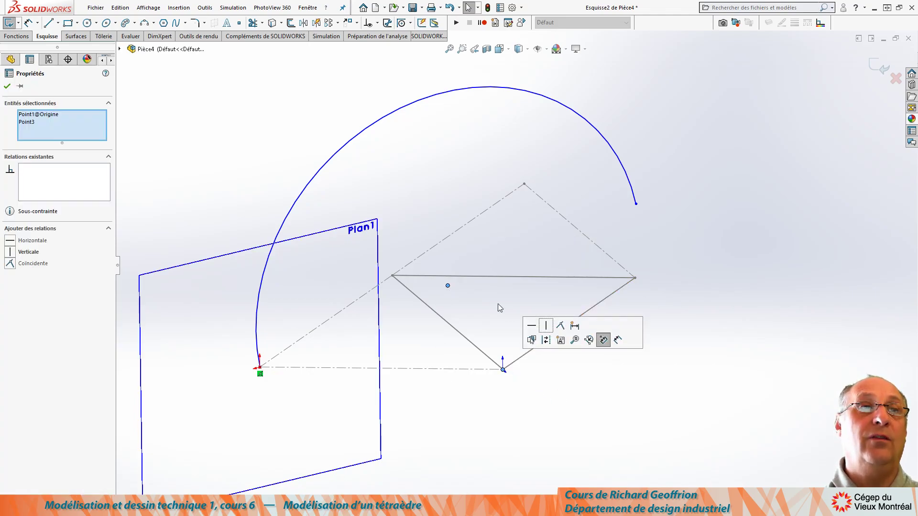
{"action": "left_click", "coordinate": [9, 263]}
Attach the arc's free endpoint to the central triangle's vertex opposite the base.
{"action": "left_click", "coordinate": [632, 255]}
{"action": "left_click_drag", "start_coordinate": [632, 241], "coordinate": [635, 280]}
{"action": "left_click", "coordinate": [651, 367]}
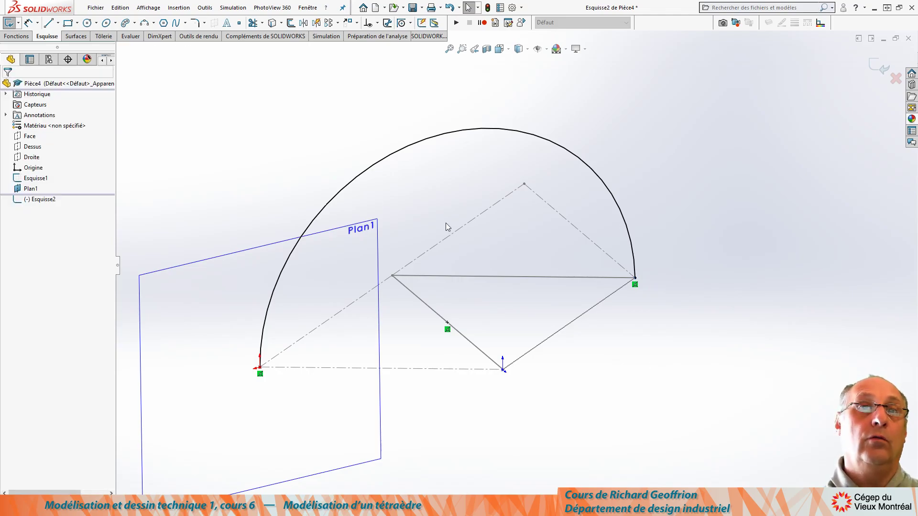
Replace the arc centre's coincident relation with a horizontal relation between the centre and both arc endpoints, and close the sketch.
{"action": "left_click", "coordinate": [447, 331]}
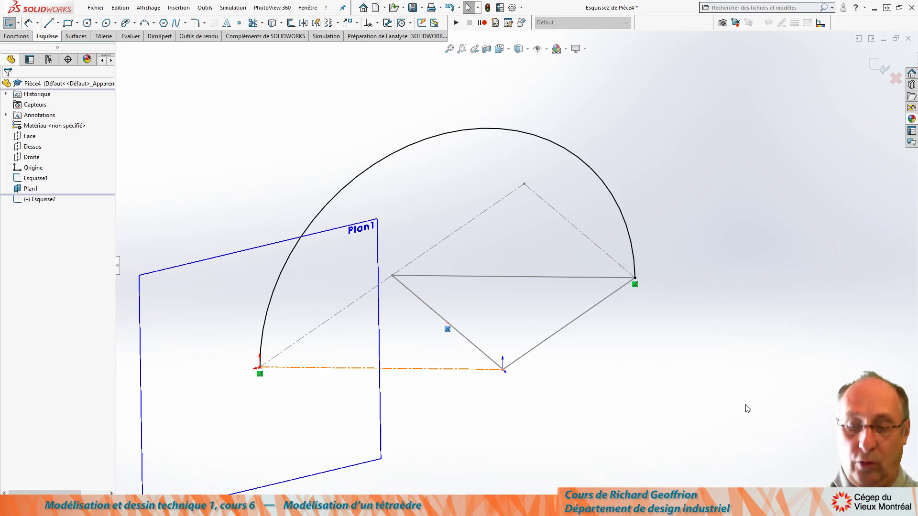
{"action": "key", "text": "Delete"}
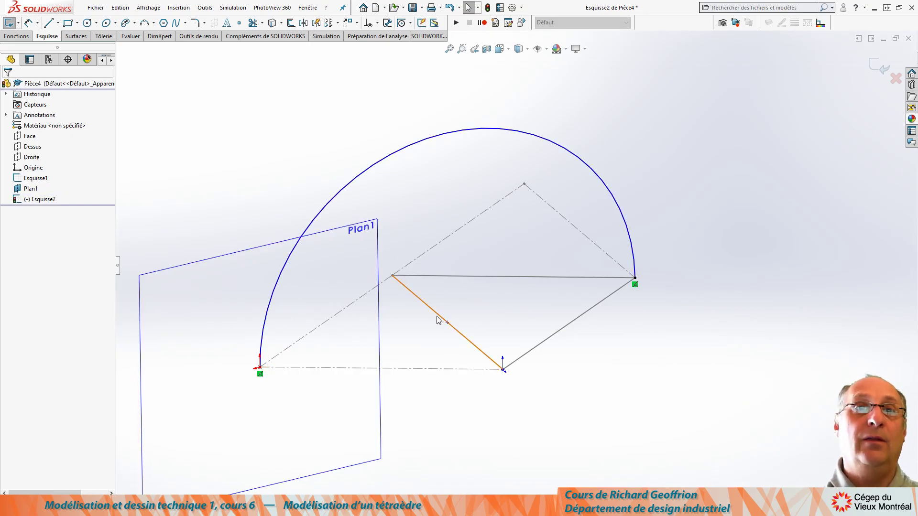
{"action": "mouse_move", "coordinate": [448, 325]}
{"action": "left_mouse_down"}
{"action": "mouse_move", "coordinate": [455, 293]}
{"action": "mouse_move", "coordinate": [448, 301]}
{"action": "left_mouse_up"}
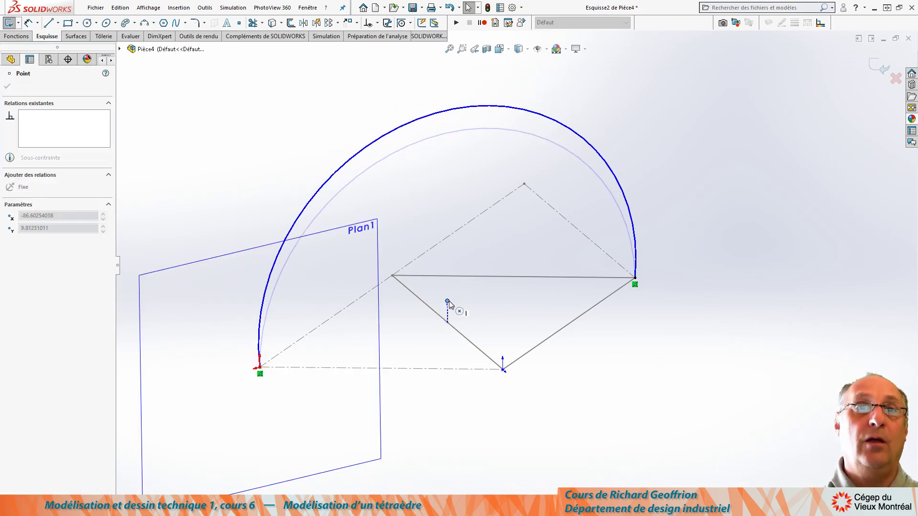
{"action": "left_click", "coordinate": [634, 278], "text": "ctrl"}
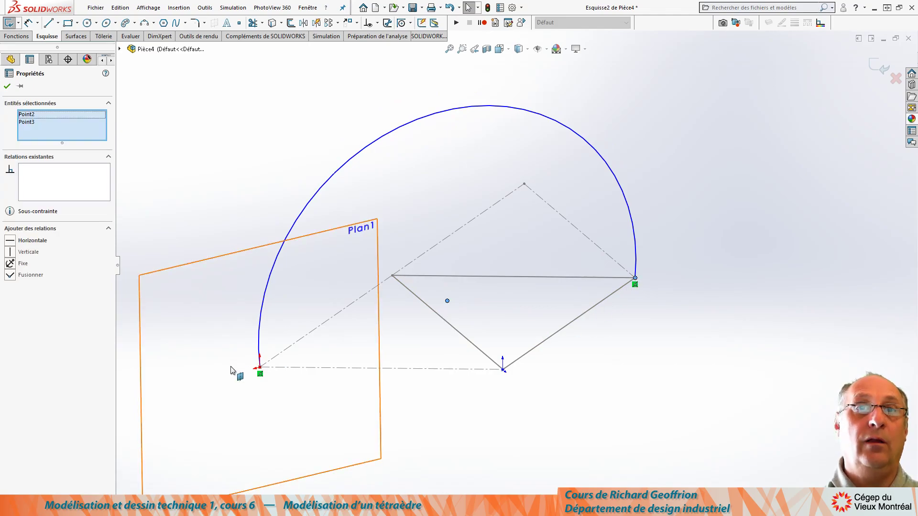
{"action": "left_click", "coordinate": [259, 367], "text": "ctrl"}
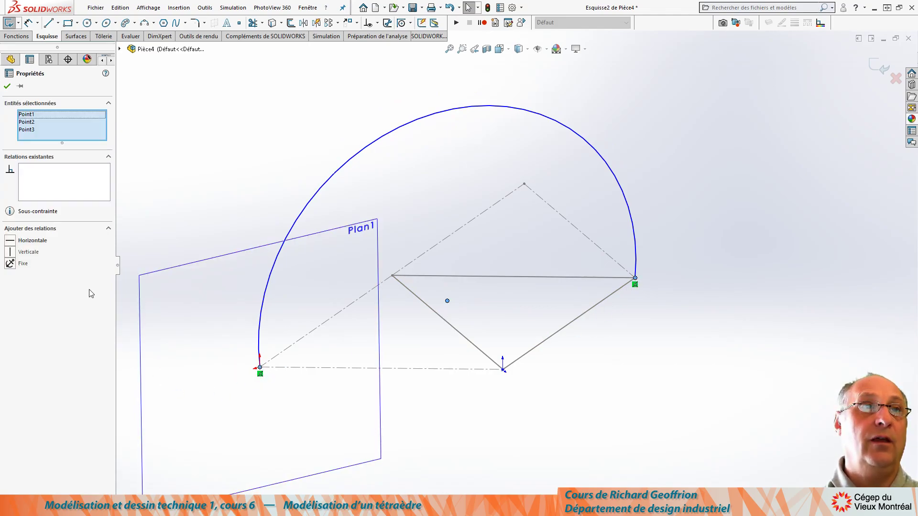
{"action": "left_click", "coordinate": [12, 240]}
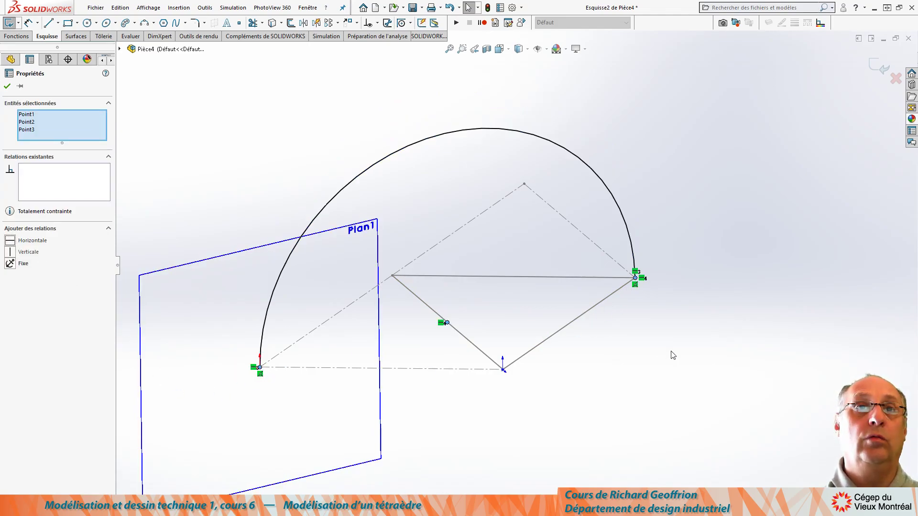
{"action": "left_click", "coordinate": [780, 391]}
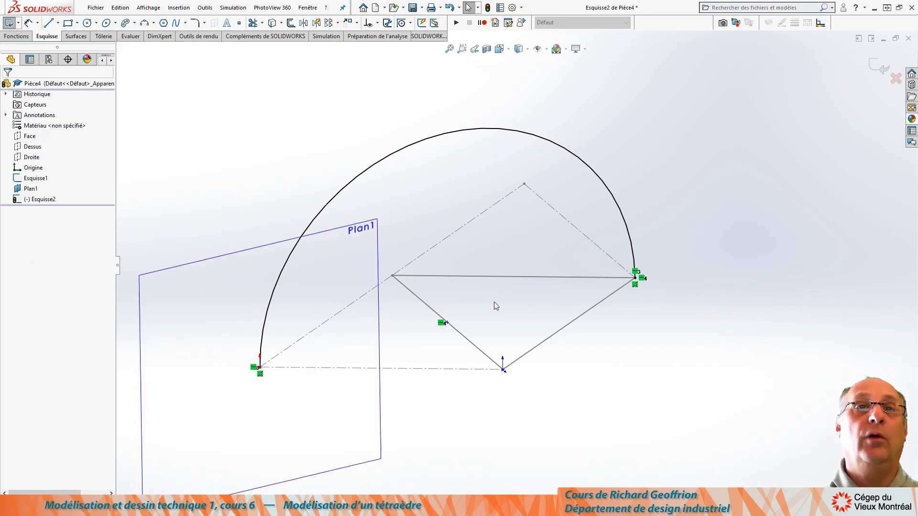
{"action": "mouse_move", "coordinate": [399, 218]}
{"action": "middle_mouse_down"}
{"action": "mouse_move", "coordinate": [391, 164]}
{"action": "mouse_move", "coordinate": [406, 232]}
{"action": "mouse_move", "coordinate": [421, 174]}
{"action": "mouse_move", "coordinate": [399, 209]}
{"action": "mouse_move", "coordinate": [444, 191]}
{"action": "mouse_move", "coordinate": [413, 213]}
{"action": "middle_mouse_up"}
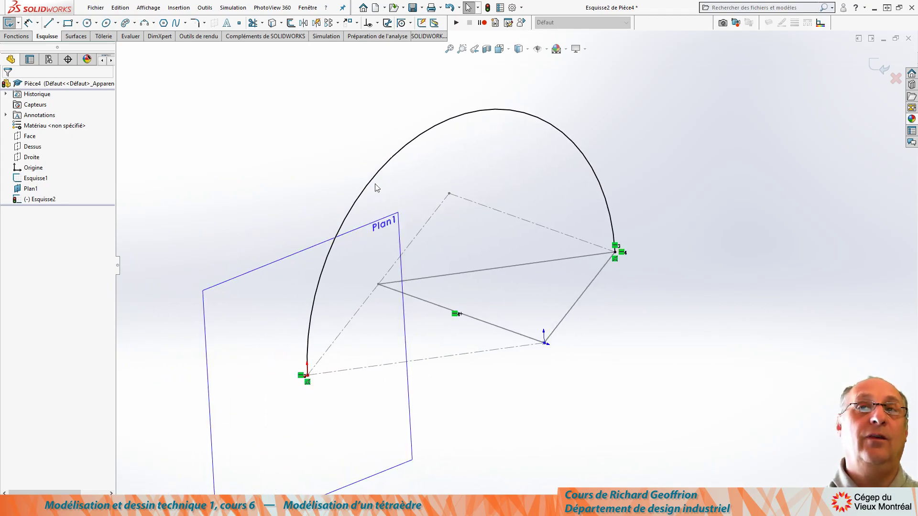
{"action": "left_click", "coordinate": [879, 67]}
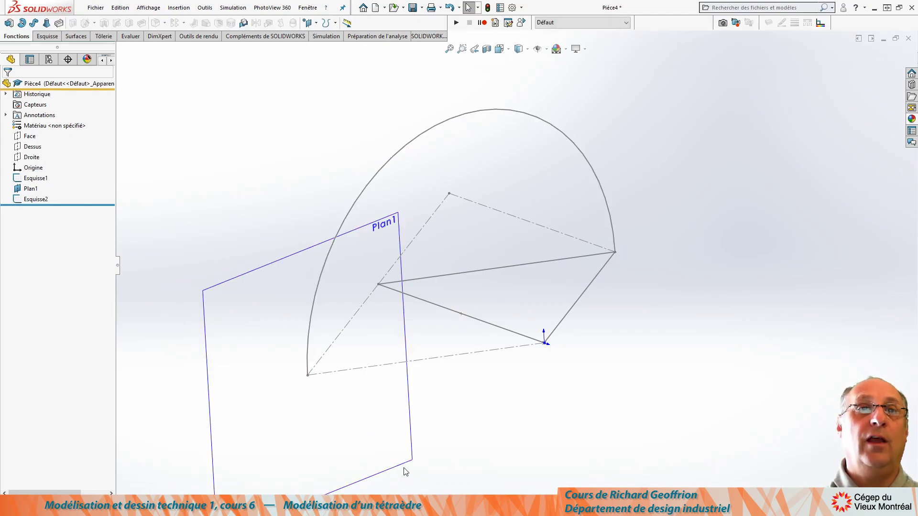
Hide Plan1 and create a plane perpendicular to the central triangle's edge shared with the other construction triangle, through that triangle's apex.
{"action": "left_click", "coordinate": [410, 408]}
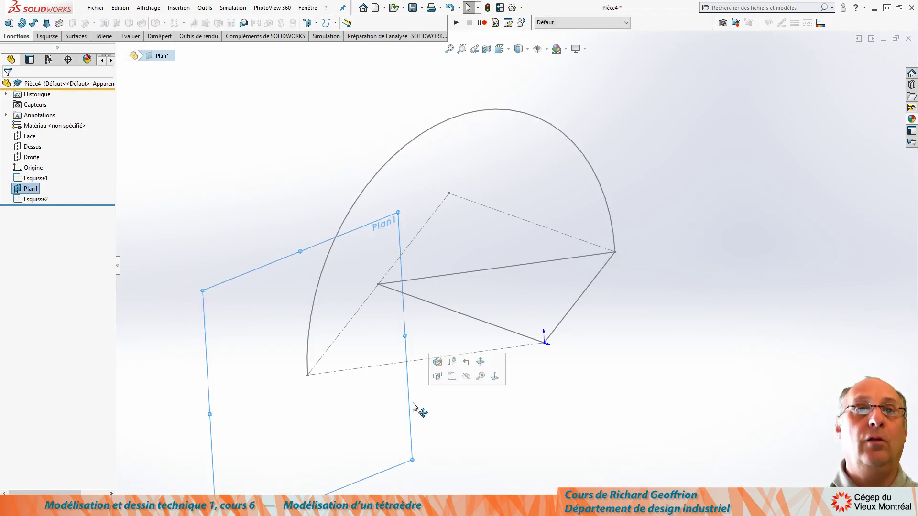
{"action": "left_click", "coordinate": [462, 378]}
{"action": "mouse_move", "coordinate": [438, 426]}
{"action": "middle_mouse_down"}
{"action": "mouse_move", "coordinate": [360, 373]}
{"action": "mouse_move", "coordinate": [432, 358]}
{"action": "mouse_move", "coordinate": [477, 407]}
{"action": "mouse_move", "coordinate": [419, 399]}
{"action": "mouse_move", "coordinate": [478, 416]}
{"action": "mouse_move", "coordinate": [451, 389]}
{"action": "mouse_move", "coordinate": [470, 407]}
{"action": "middle_mouse_up"}
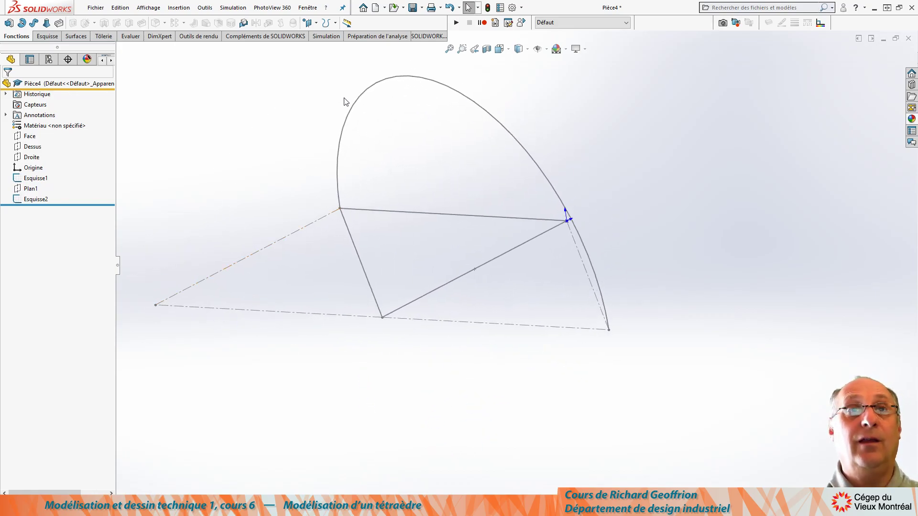
{"action": "mouse_move", "coordinate": [351, 105]}
{"action": "middle_mouse_down"}
{"action": "mouse_move", "coordinate": [395, 164]}
{"action": "mouse_move", "coordinate": [385, 215]}
{"action": "mouse_move", "coordinate": [461, 273]}
{"action": "mouse_move", "coordinate": [436, 246]}
{"action": "mouse_move", "coordinate": [416, 266]}
{"action": "mouse_move", "coordinate": [213, 369]}
{"action": "middle_mouse_up"}
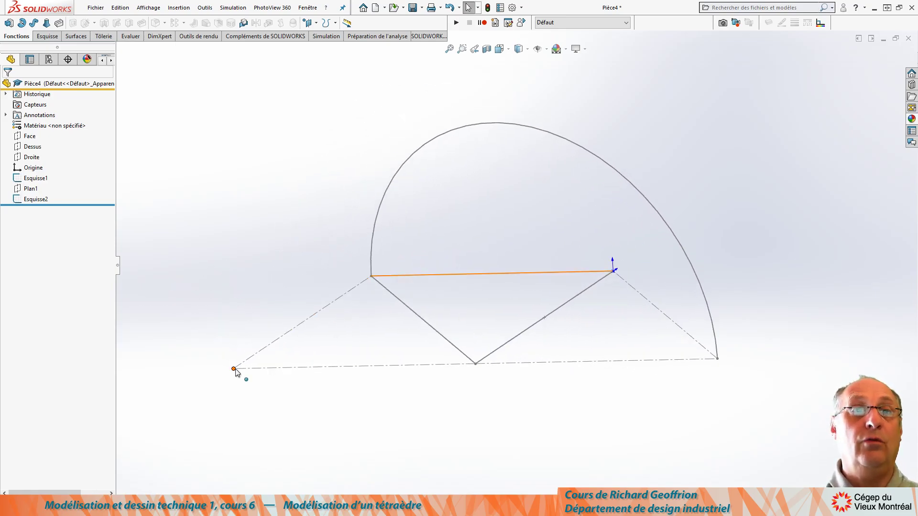
{"action": "left_click", "coordinate": [436, 333]}
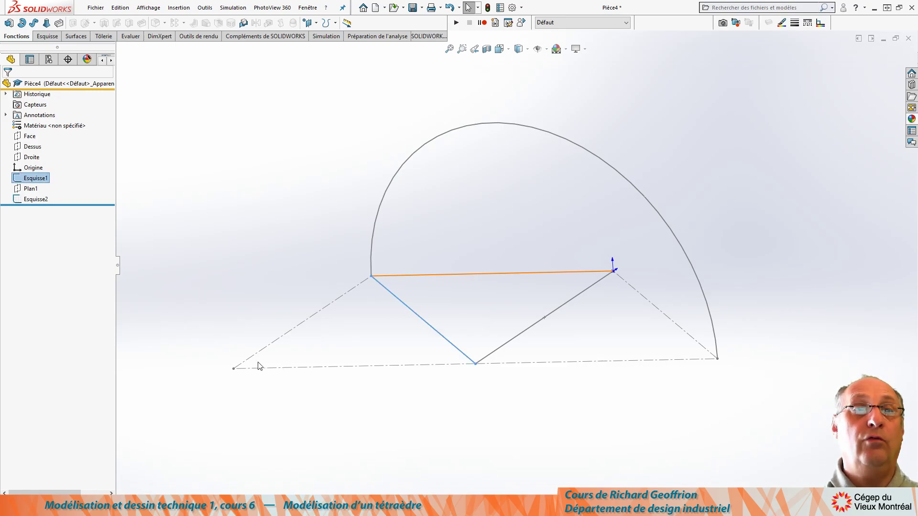
{"action": "left_click", "coordinate": [234, 369], "text": "ctrl"}
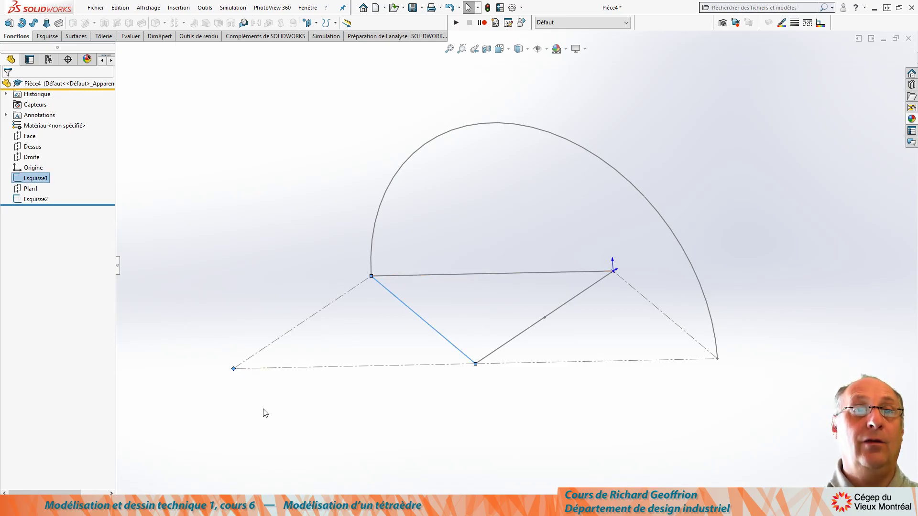
{"action": "key", "text": "p"}
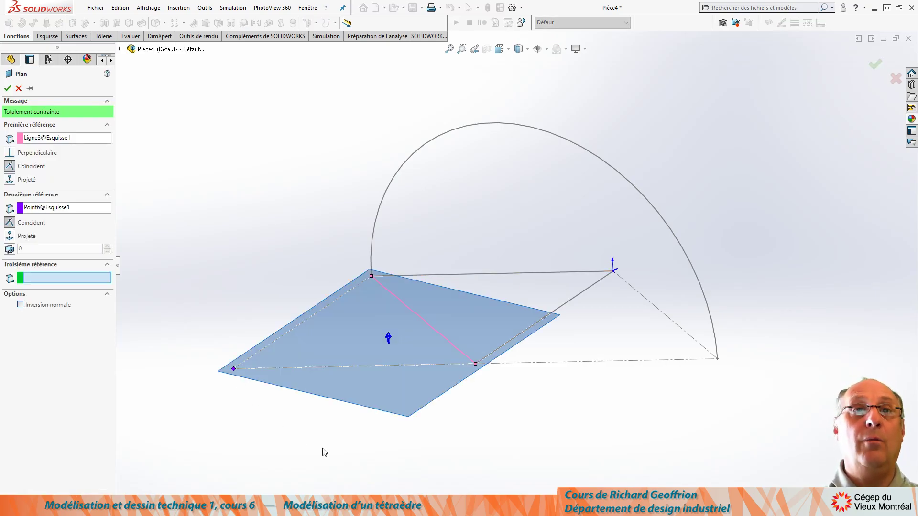
{"action": "left_click", "coordinate": [9, 154]}
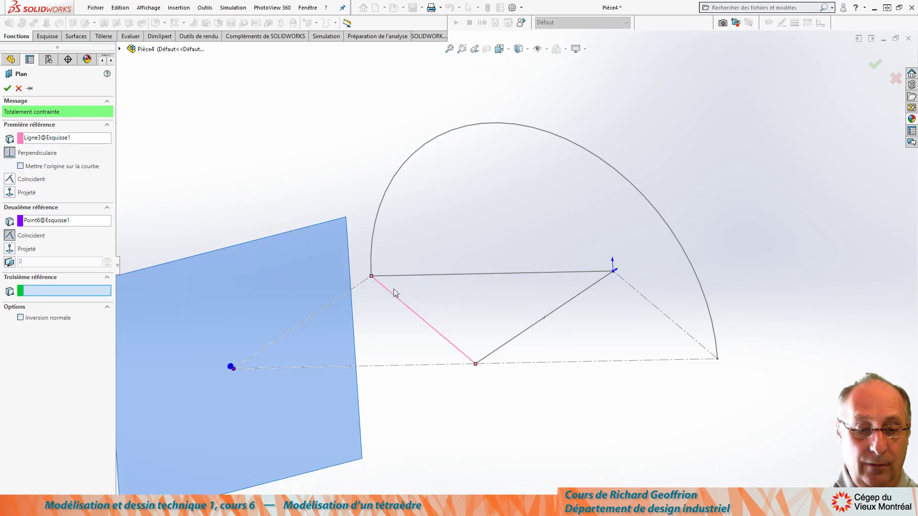
{"action": "key", "text": "Return"}
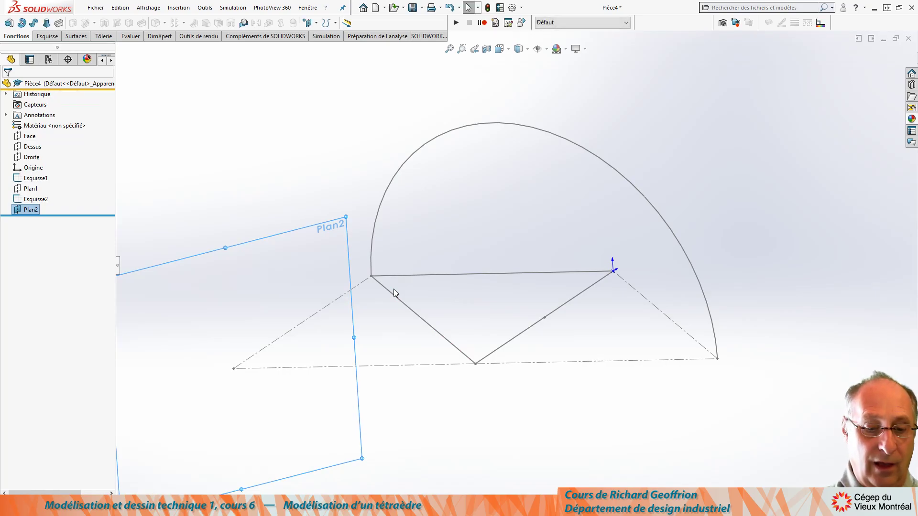
Sketch a freehand three-point arc on the new plane, from near the construction triangle's apex over the central triangle.
{"action": "key", "text": "a"}
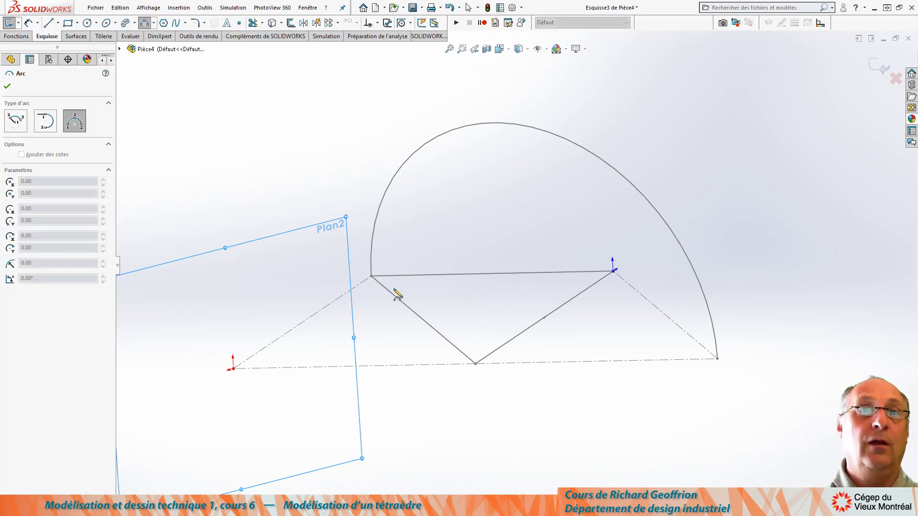
{"action": "left_click", "coordinate": [234, 388]}
{"action": "left_click", "coordinate": [566, 214]}
{"action": "left_click", "coordinate": [432, 206]}
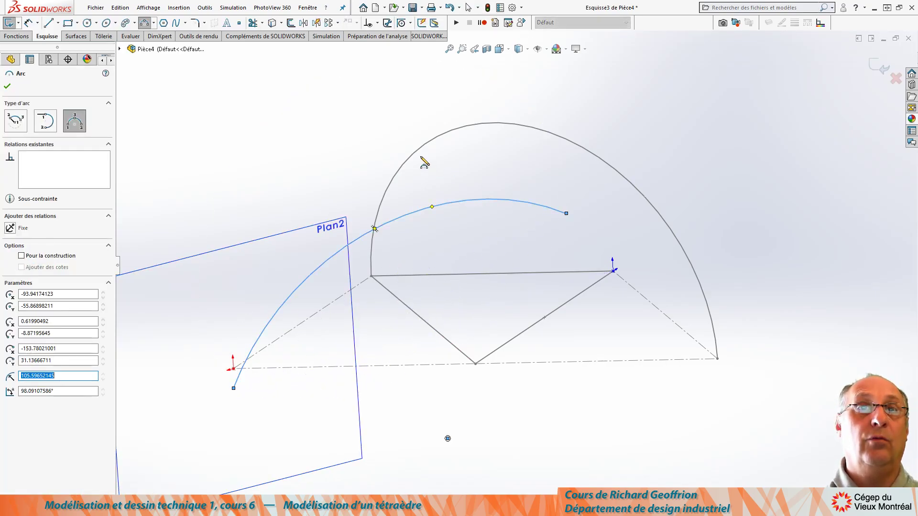
{"action": "key", "text": "Escape"}
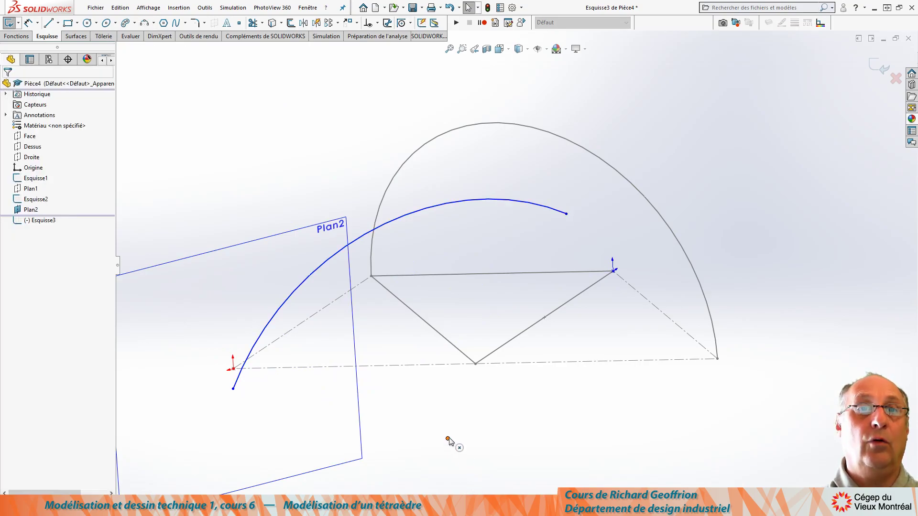
Make the arc's centre coincident with the vertex shared by all three triangles and attach its start point to the construction triangle's apex.
{"action": "left_click", "coordinate": [448, 439]}
{"action": "left_click", "coordinate": [476, 364]}
{"action": "key", "text": "Escape"}
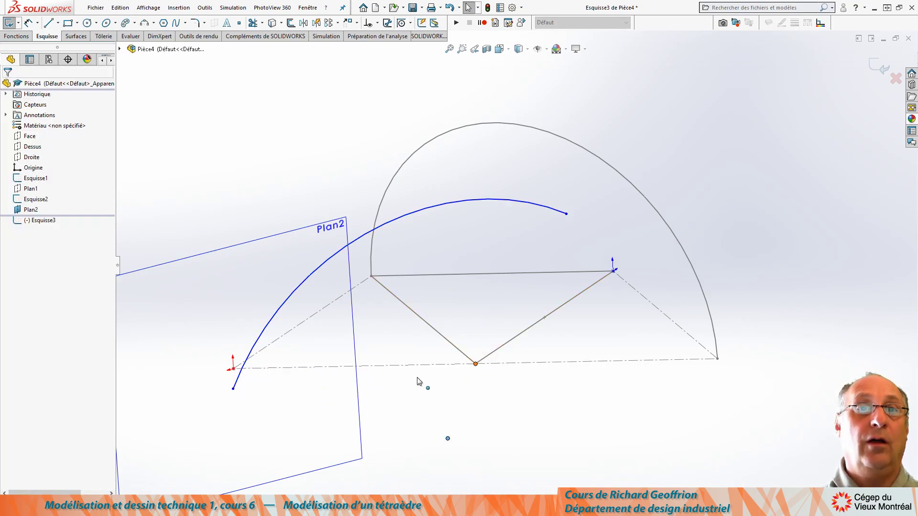
{"action": "left_click", "coordinate": [10, 264]}
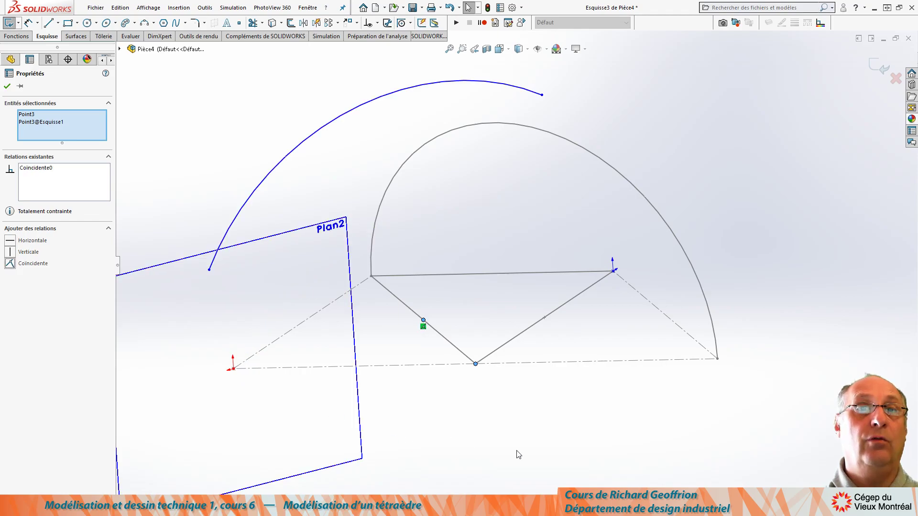
{"action": "key", "text": "Escape"}
{"action": "left_click_drag", "start_coordinate": [209, 269], "coordinate": [232, 371]}
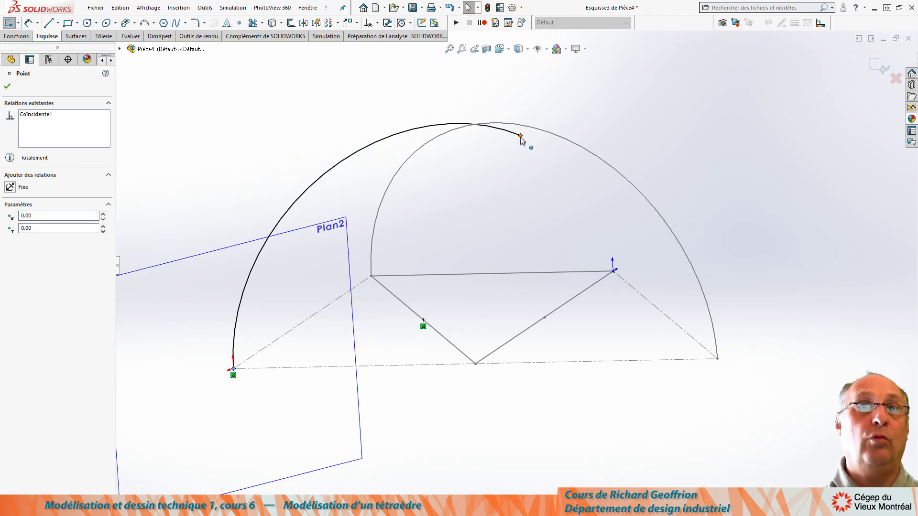
Constrain the arc's free endpoint onto the first folding arc and close the sketch.
{"action": "left_click_drag", "start_coordinate": [490, 117], "coordinate": [427, 186]}
{"action": "left_click", "coordinate": [609, 166], "text": "ctrl"}
{"action": "left_click", "coordinate": [10, 263]}
{"action": "left_click", "coordinate": [485, 479]}
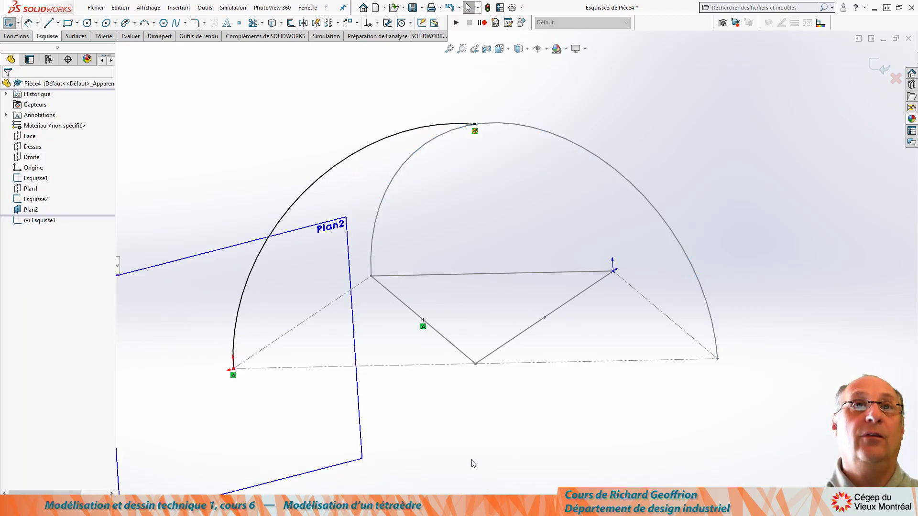
{"action": "left_click", "coordinate": [358, 396]}
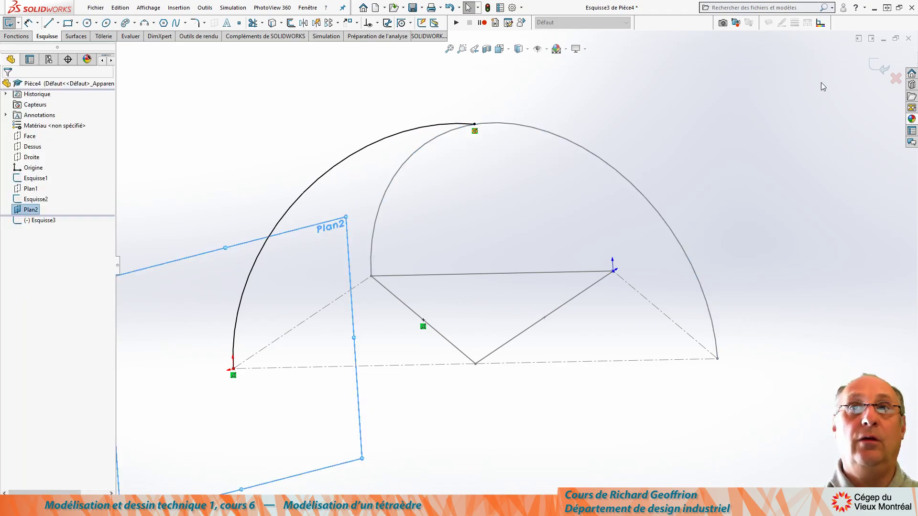
{"action": "left_click", "coordinate": [879, 67]}
Hide Plan2 and the first arc's sketch, Esquisse2.
{"action": "left_click", "coordinate": [359, 399]}
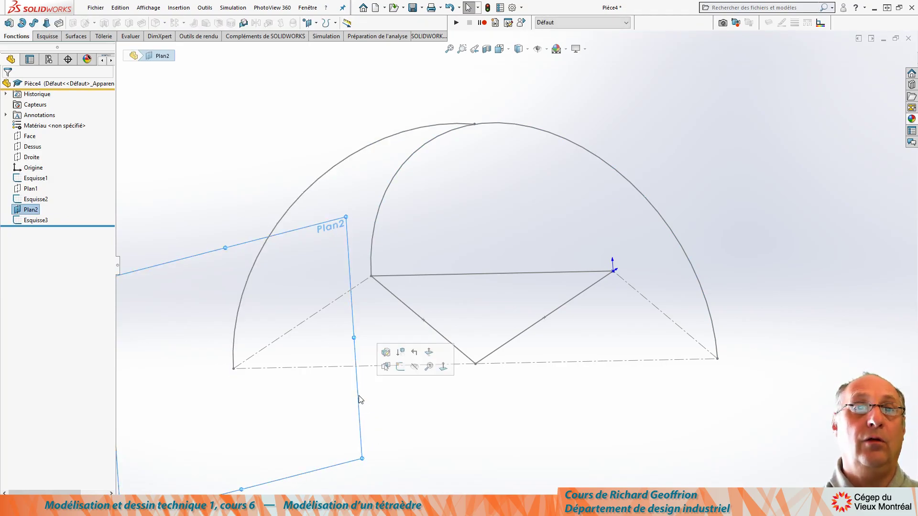
{"action": "left_click", "coordinate": [415, 370]}
{"action": "mouse_move", "coordinate": [467, 234]}
{"action": "middle_mouse_down"}
{"action": "mouse_move", "coordinate": [360, 271]}
{"action": "mouse_move", "coordinate": [354, 257]}
{"action": "mouse_move", "coordinate": [385, 303]}
{"action": "mouse_move", "coordinate": [506, 242]}
{"action": "middle_mouse_up"}
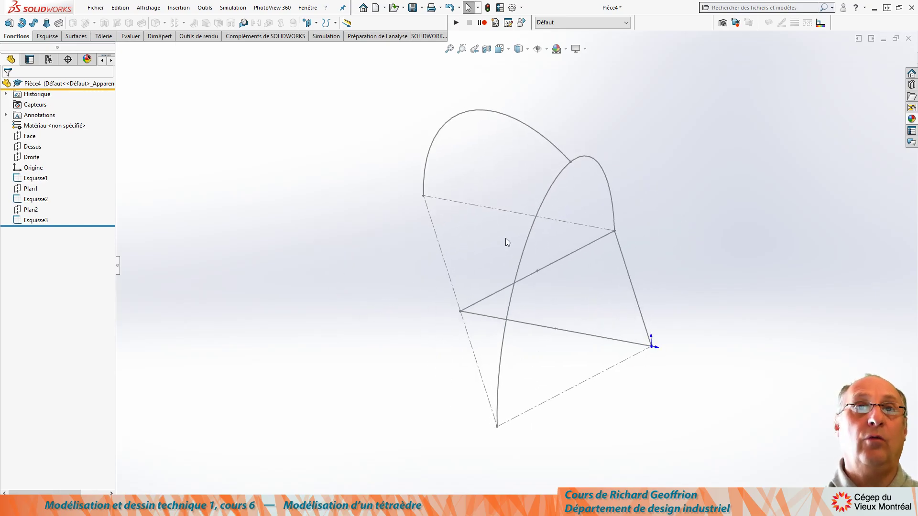
{"action": "left_click", "coordinate": [530, 229]}
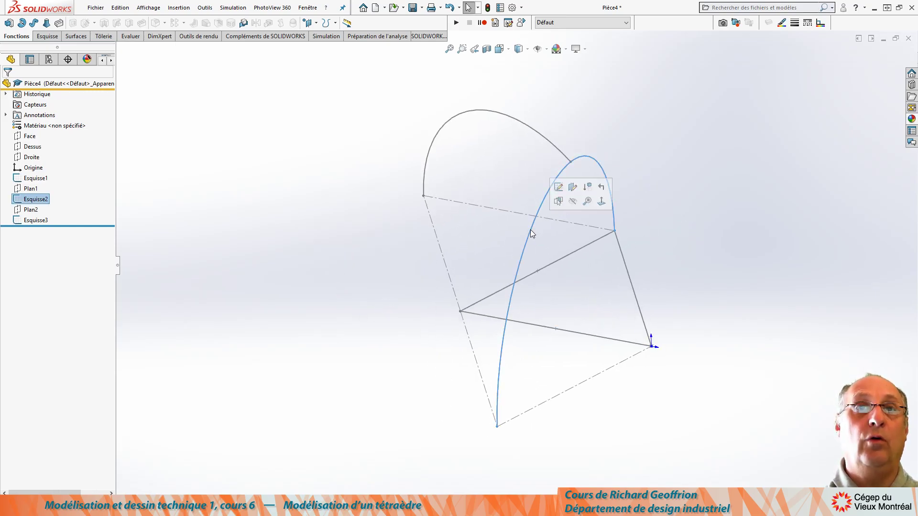
{"action": "left_click", "coordinate": [576, 201]}
Extrude the central triangle contour of Esquisse1 up to a vertex, using the remaining arc's upper endpoint as the limit.
{"action": "mouse_move", "coordinate": [340, 374]}
{"action": "middle_mouse_down"}
{"action": "mouse_move", "coordinate": [301, 262]}
{"action": "mouse_move", "coordinate": [356, 306]}
{"action": "mouse_move", "coordinate": [344, 281]}
{"action": "mouse_move", "coordinate": [346, 309]}
{"action": "middle_mouse_up"}
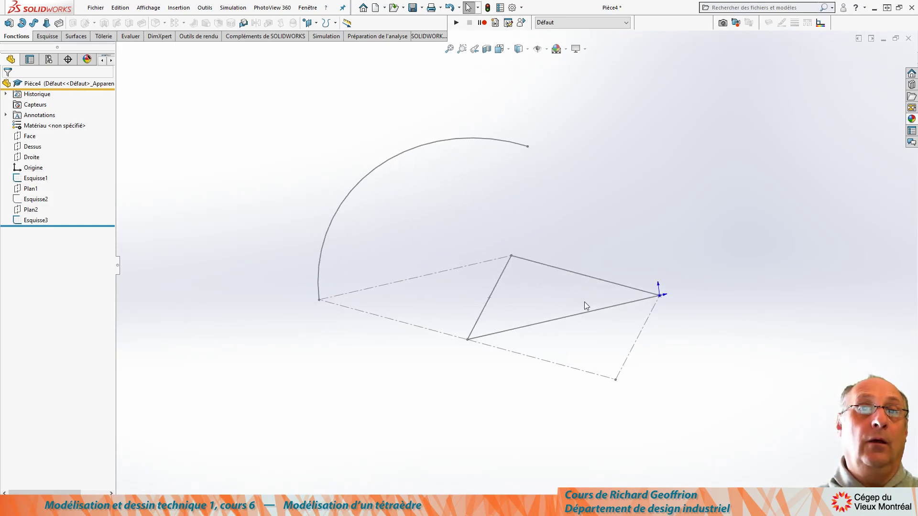
{"action": "scroll", "coordinate": [581, 297], "scroll_direction": "down", "scroll_amount": 2}
{"action": "mouse_move", "coordinate": [518, 307]}
{"action": "middle_mouse_down", "text": "ctrl"}
{"action": "mouse_move", "coordinate": [460, 348]}
{"action": "mouse_move", "coordinate": [492, 357]}
{"action": "middle_mouse_up", "text": "ctrl"}
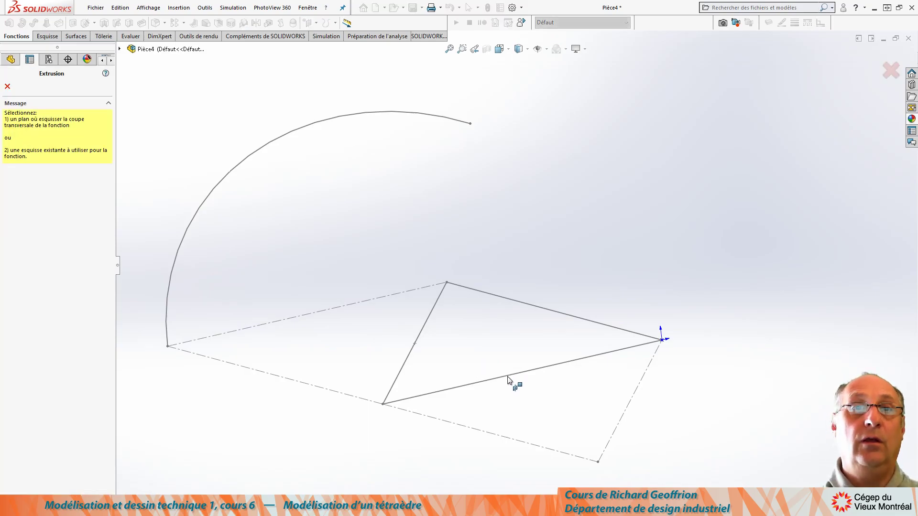
{"action": "left_click", "coordinate": [9, 87]}
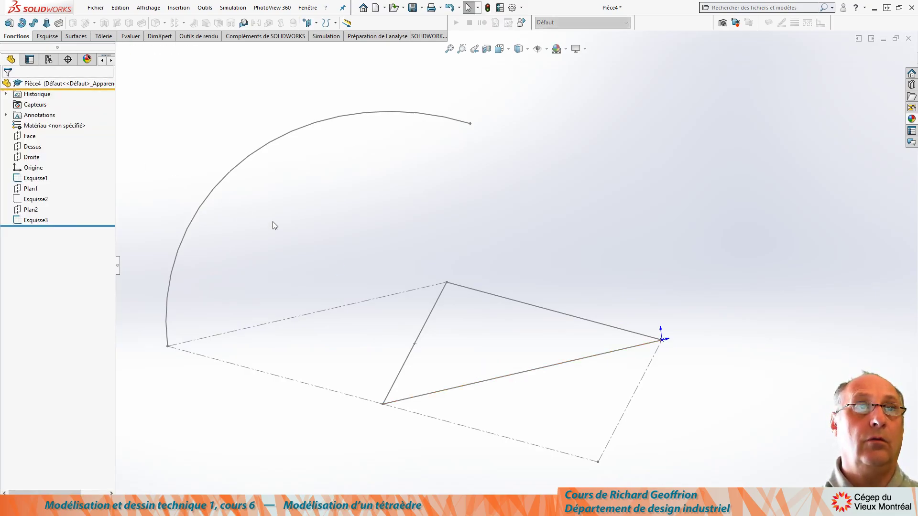
{"action": "left_click", "coordinate": [491, 298]}
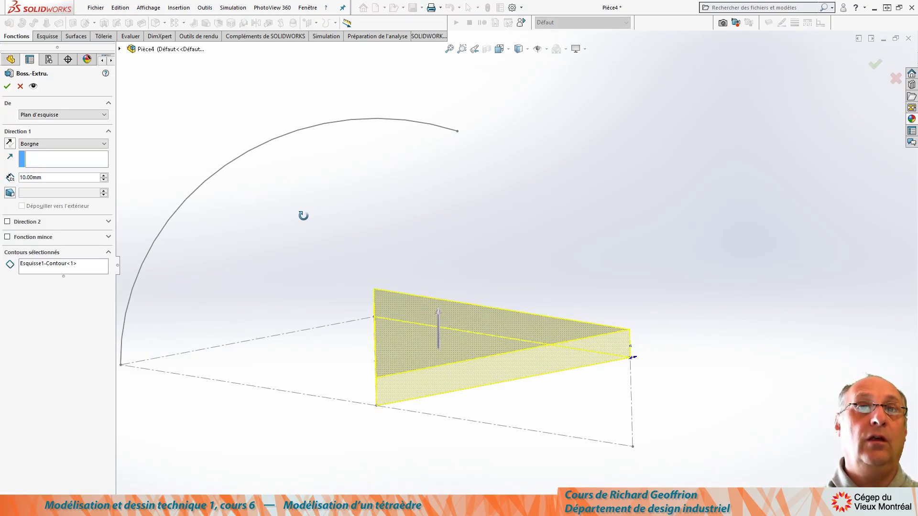
{"action": "left_click", "coordinate": [105, 143]}
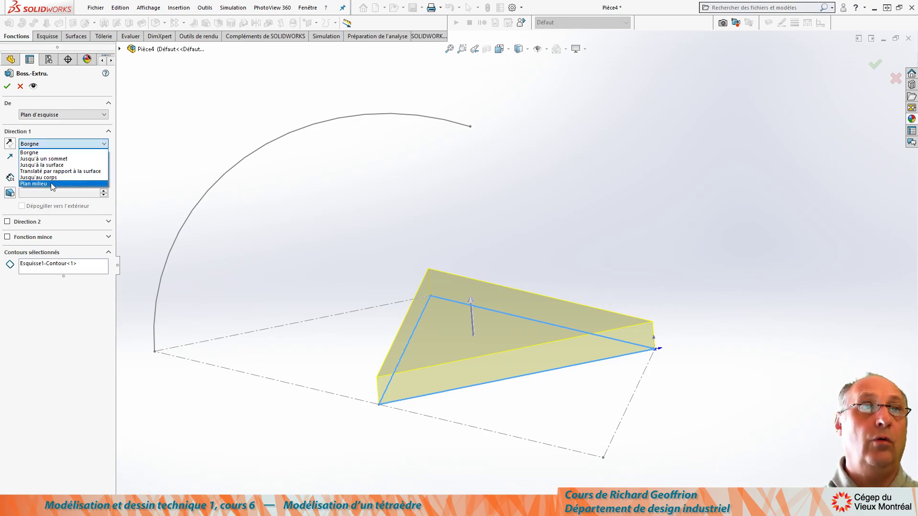
{"action": "left_click", "coordinate": [48, 159]}
{"action": "left_click", "coordinate": [471, 127]}
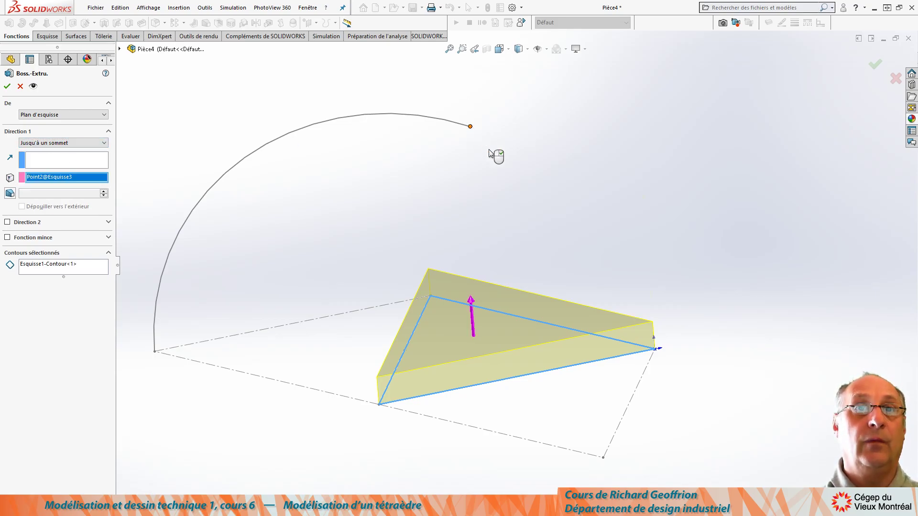
{"action": "key", "text": "Return"}
Create a plane through two base vertices of the prism and the upper endpoint of the arc.
{"action": "middle_click_drag", "start_coordinate": [301, 207], "coordinate": [355, 228]}
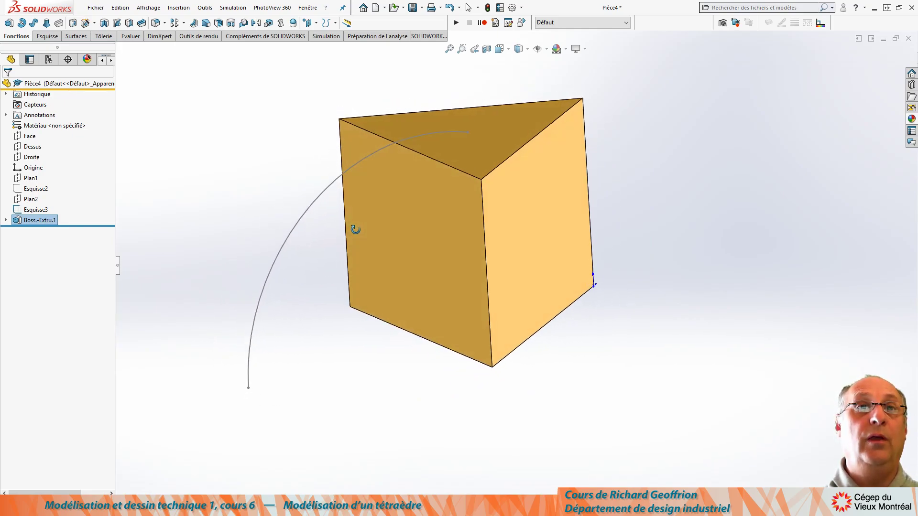
{"action": "left_click", "coordinate": [351, 308]}
{"action": "left_click", "coordinate": [492, 368], "text": "ctrl"}
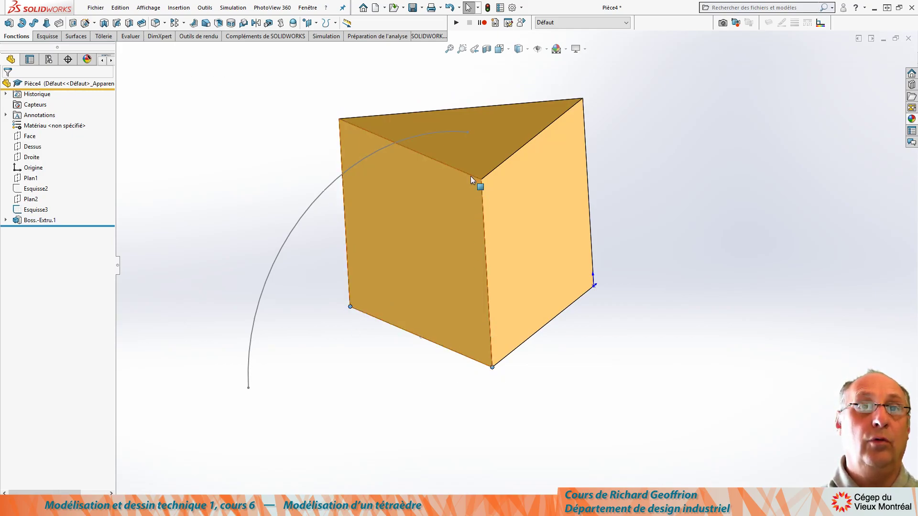
{"action": "left_click", "coordinate": [469, 133], "text": "ctrl"}
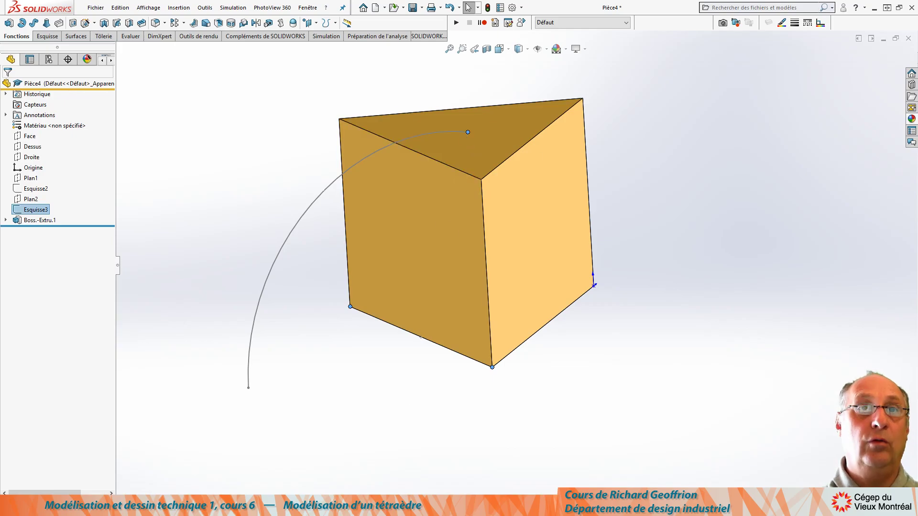
{"action": "key", "text": "p"}
{"action": "key", "text": "Return"}
Cut the prism with the new inclined plane as the cutting surface, reversing the direction to remove the outer wedge.
{"action": "middle_click_drag", "start_coordinate": [421, 466], "coordinate": [352, 335]}
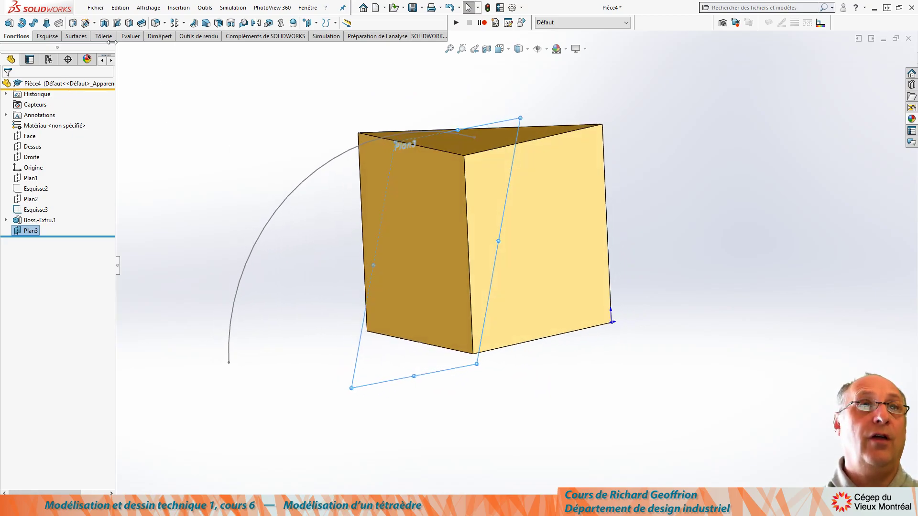
{"action": "left_click", "coordinate": [76, 37]}
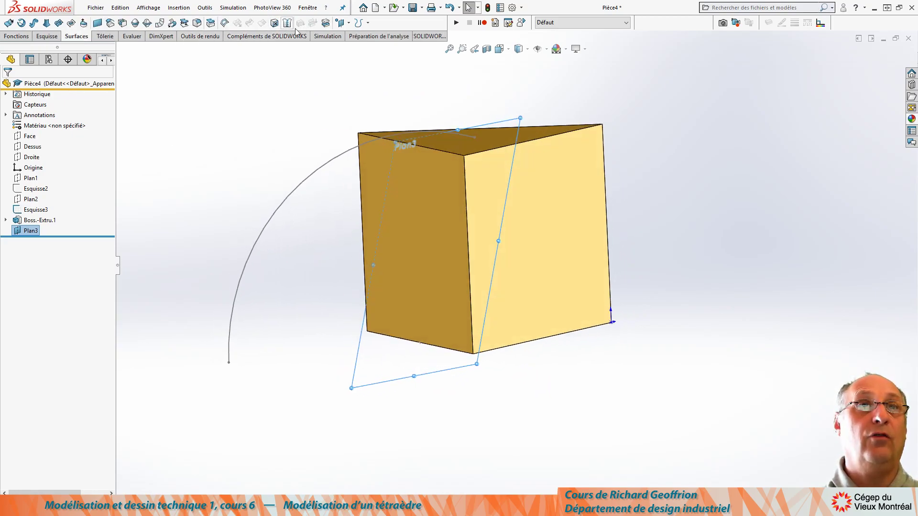
{"action": "left_click", "coordinate": [326, 24]}
{"action": "left_click", "coordinate": [10, 122]}
{"action": "key", "text": "Return"}
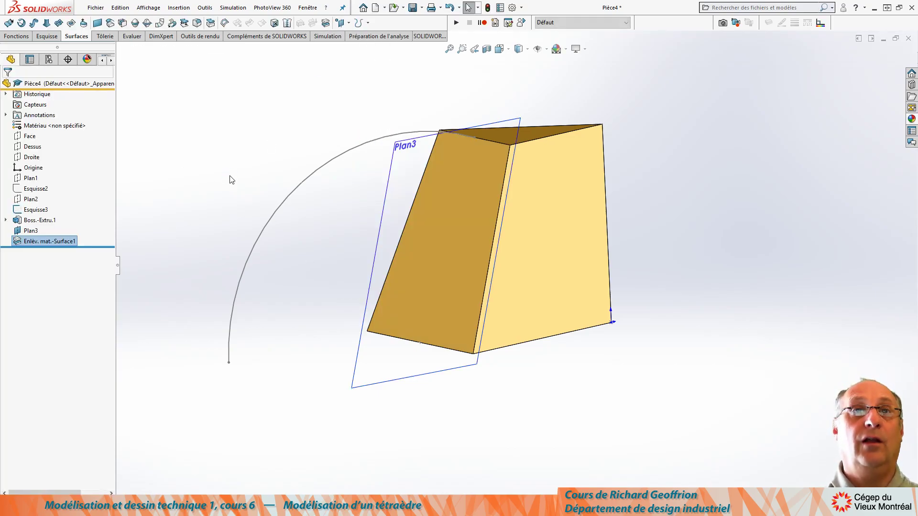
Create a reference axis through the arc's upper endpoint, perpendicular to the Dessus plane.
{"action": "middle_click_drag", "start_coordinate": [274, 182], "coordinate": [258, 194]}
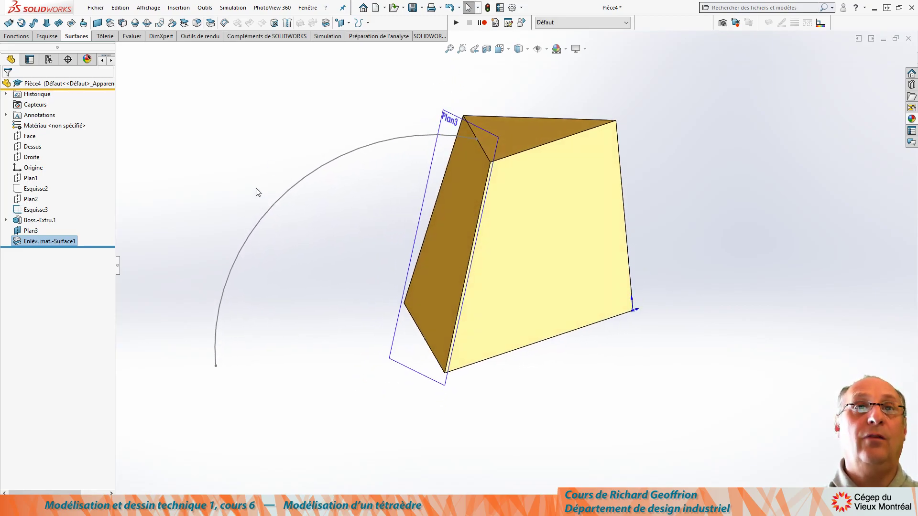
{"action": "middle_click_drag", "start_coordinate": [399, 196], "coordinate": [365, 148]}
{"action": "left_click", "coordinate": [262, 109]}
{"action": "scroll", "coordinate": [521, 154], "scroll_direction": "down", "scroll_amount": 2}
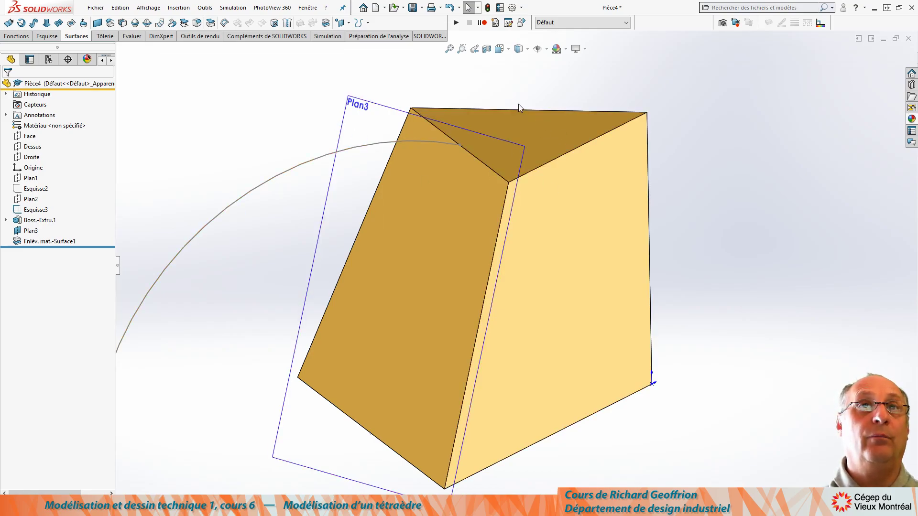
{"action": "left_click", "coordinate": [458, 144]}
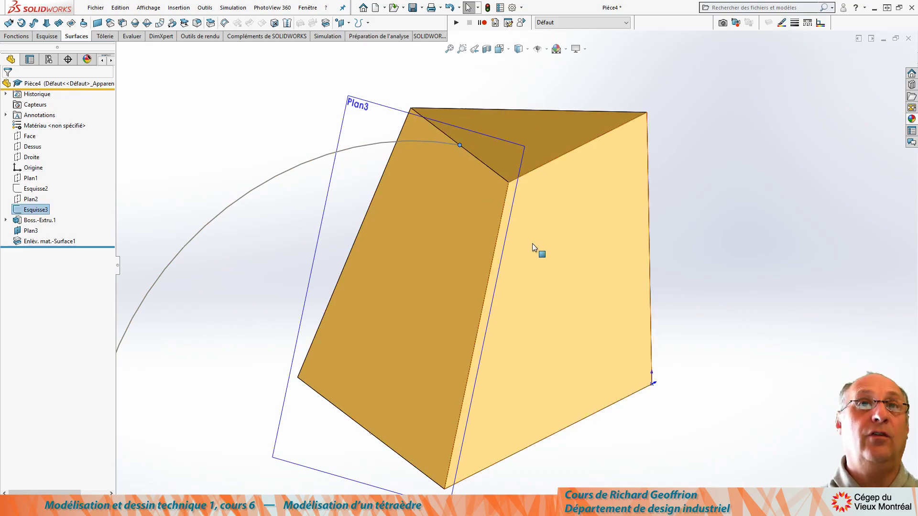
{"action": "left_click", "coordinate": [32, 147], "text": "ctrl"}
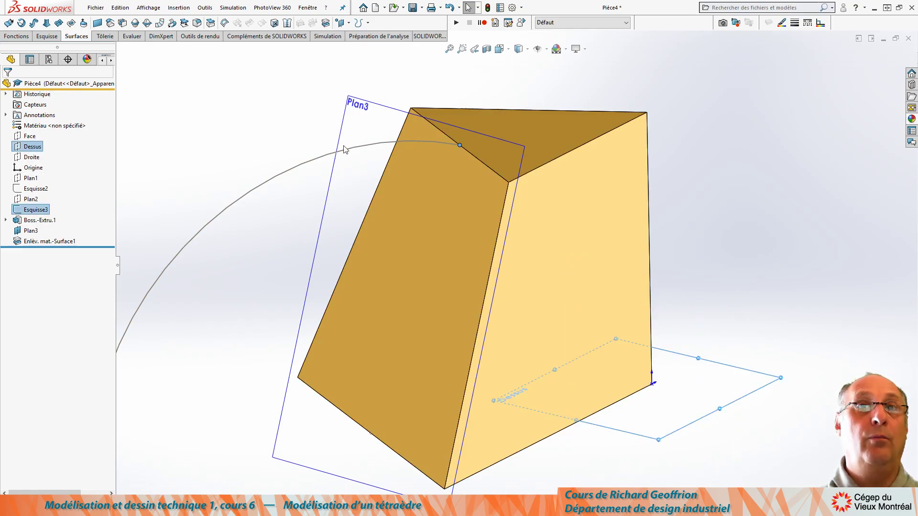
{"action": "left_click", "coordinate": [349, 22]}
{"action": "left_click", "coordinate": [354, 46]}
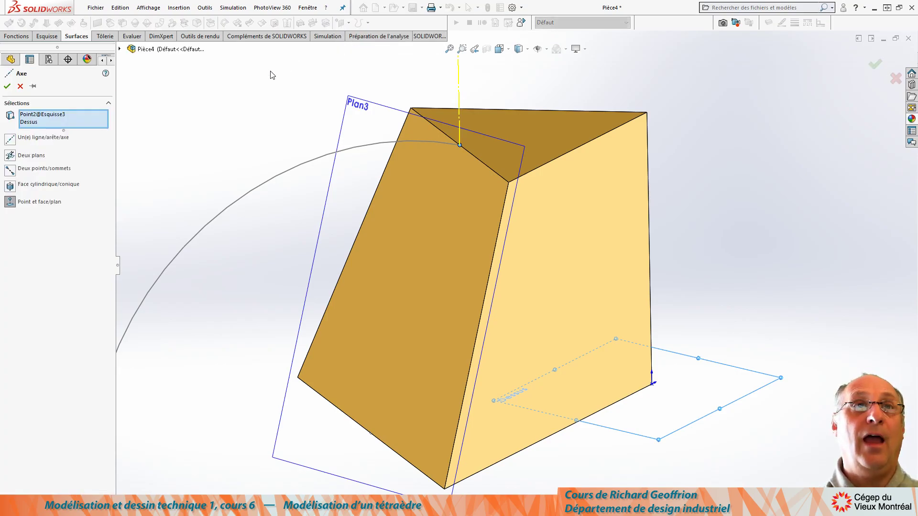
{"action": "right_click", "coordinate": [270, 71]}
{"action": "scroll", "coordinate": [306, 120], "scroll_direction": "up", "scroll_amount": 3}
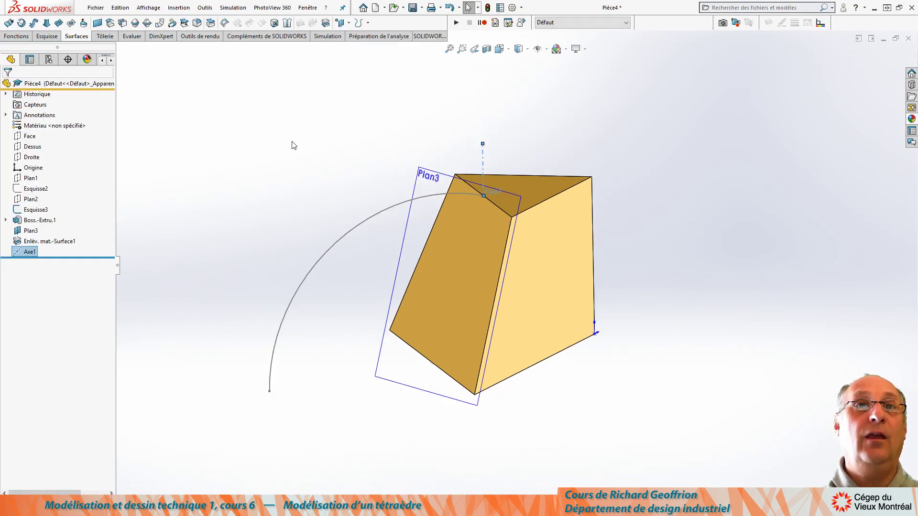
{"action": "left_click", "coordinate": [288, 173]}
Circular-pattern the inclined surface cut around the vertical axis, with 3 equally spaced occurrences over 360 degrees.
{"action": "mouse_move", "coordinate": [365, 162]}
{"action": "middle_mouse_down"}
{"action": "mouse_move", "coordinate": [342, 149]}
{"action": "mouse_move", "coordinate": [357, 158]}
{"action": "middle_mouse_up"}
{"action": "scroll", "coordinate": [502, 187], "scroll_direction": "down", "scroll_amount": 3}
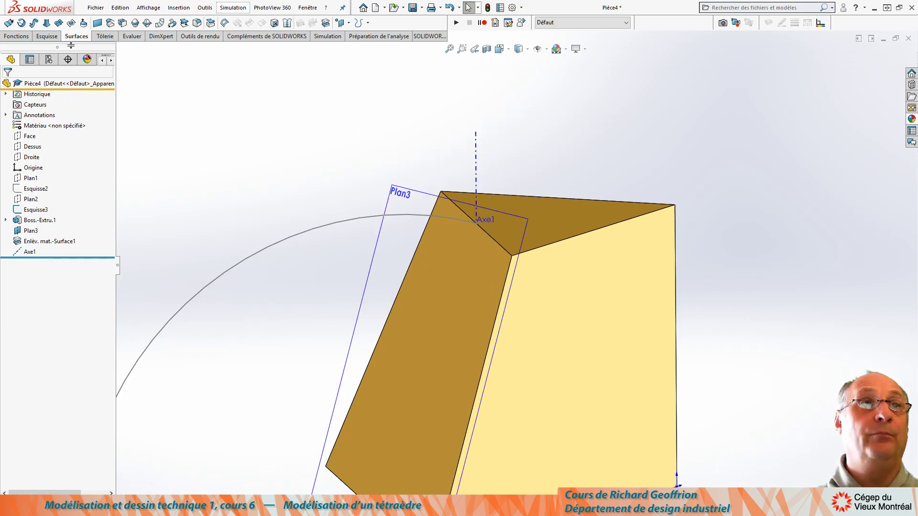
{"action": "left_click", "coordinate": [16, 36]}
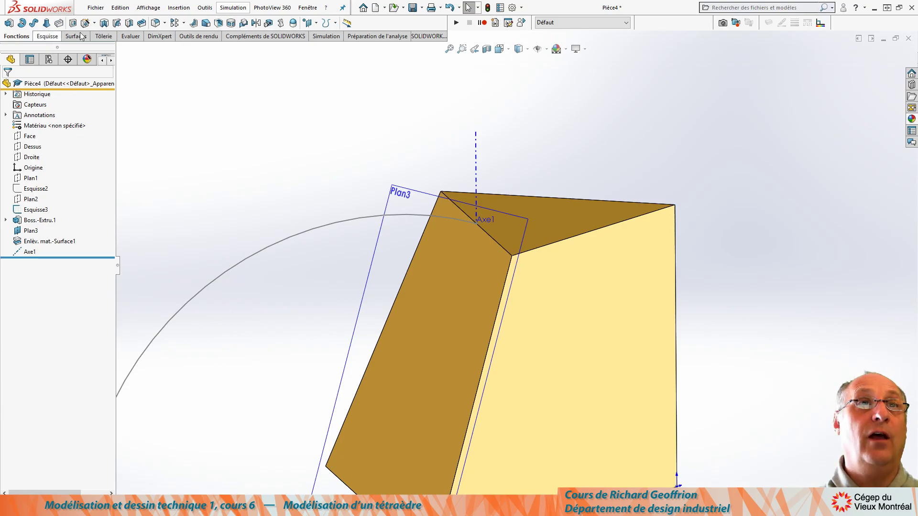
{"action": "left_click", "coordinate": [185, 23]}
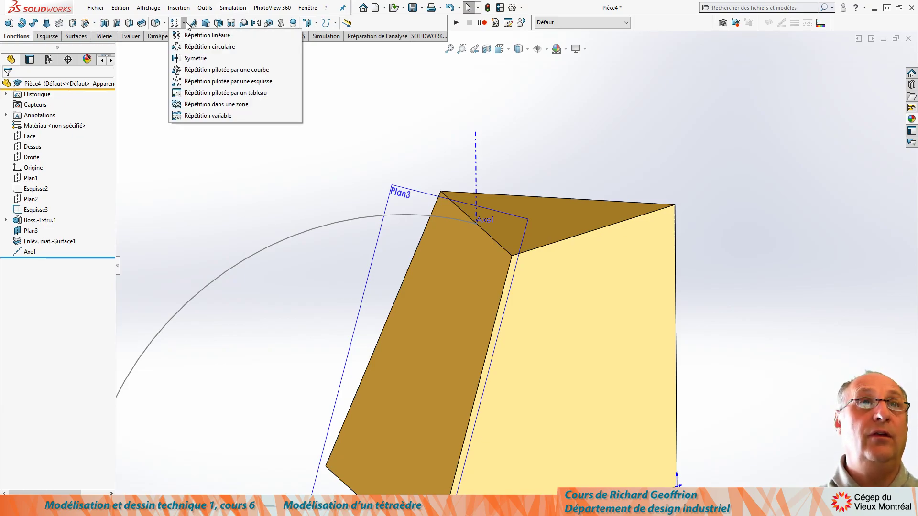
{"action": "left_click", "coordinate": [201, 47]}
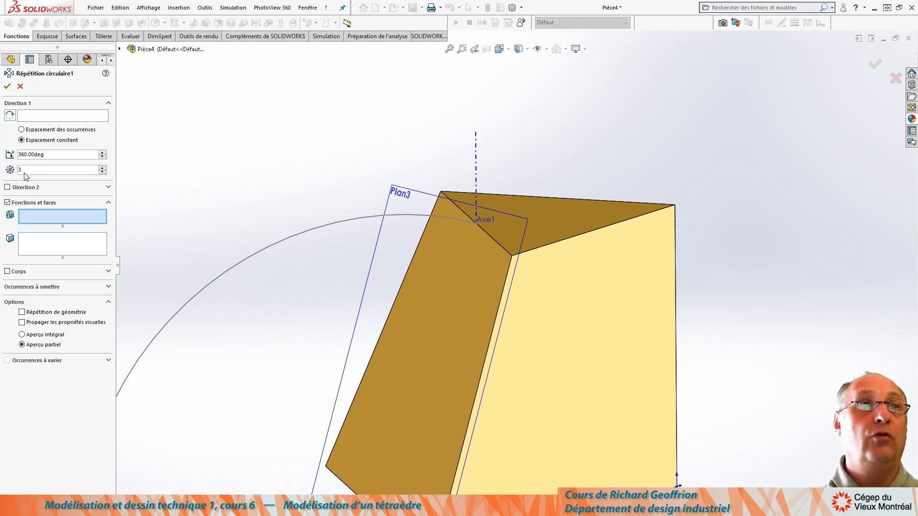
{"action": "left_click", "coordinate": [42, 116]}
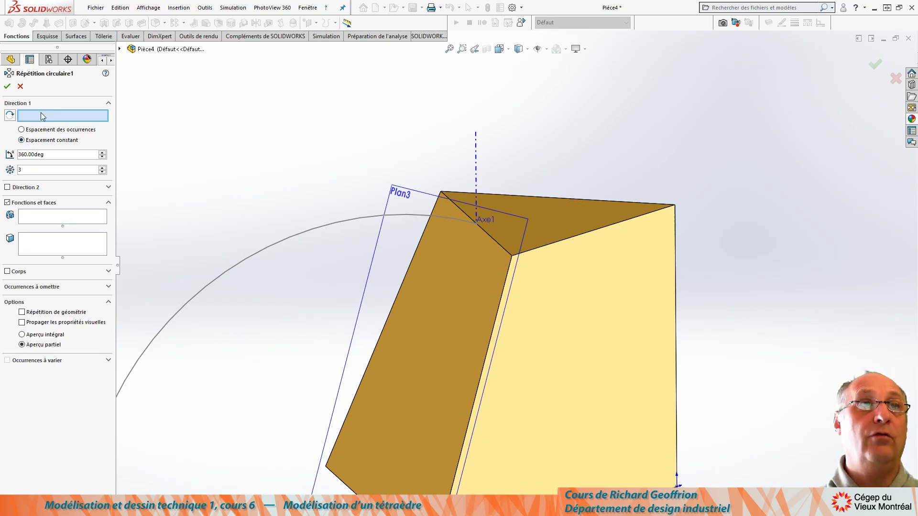
{"action": "left_click", "coordinate": [476, 162]}
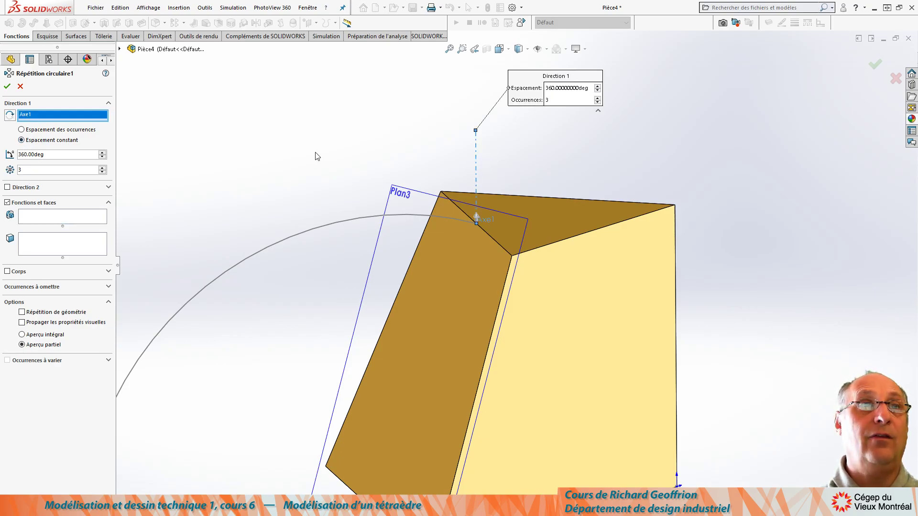
{"action": "left_click", "coordinate": [71, 218]}
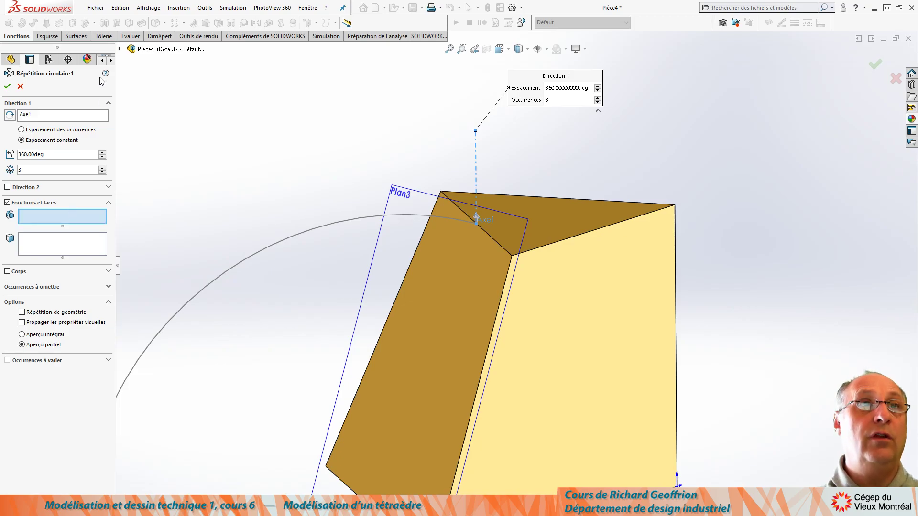
{"action": "left_click", "coordinate": [120, 50]}
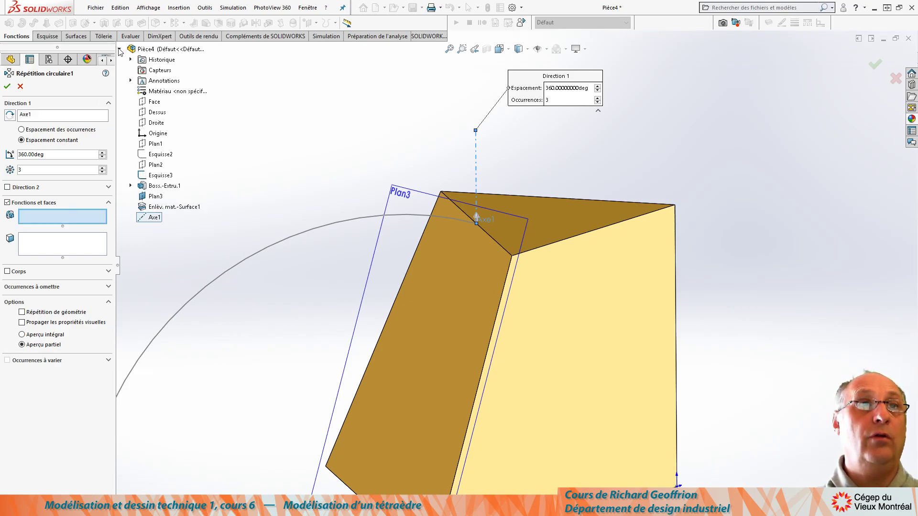
{"action": "left_click", "coordinate": [163, 206]}
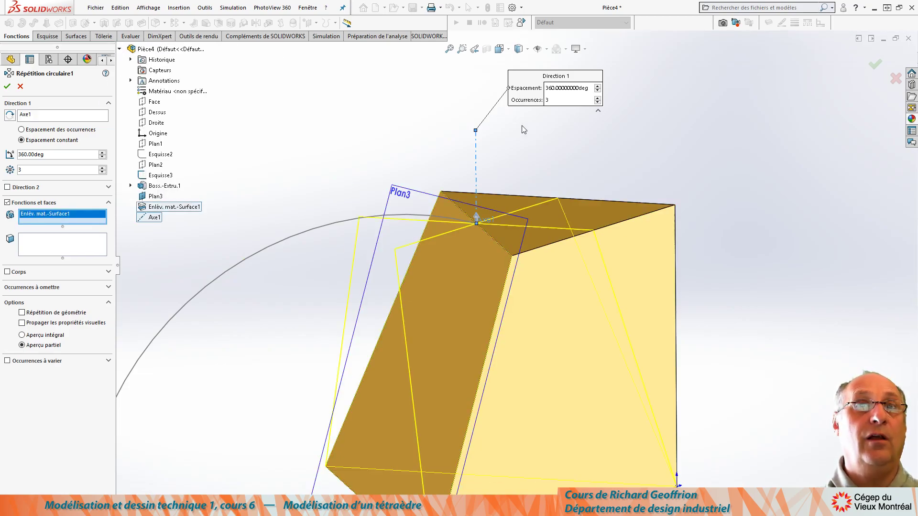
{"action": "key", "text": "Return"}
Hide the arc sketch, the inclined plane Plan3 and the vertical axis.
{"action": "scroll", "coordinate": [508, 271], "scroll_direction": "up", "scroll_amount": 4}
{"action": "middle_click_drag", "start_coordinate": [508, 271], "coordinate": [383, 245]}
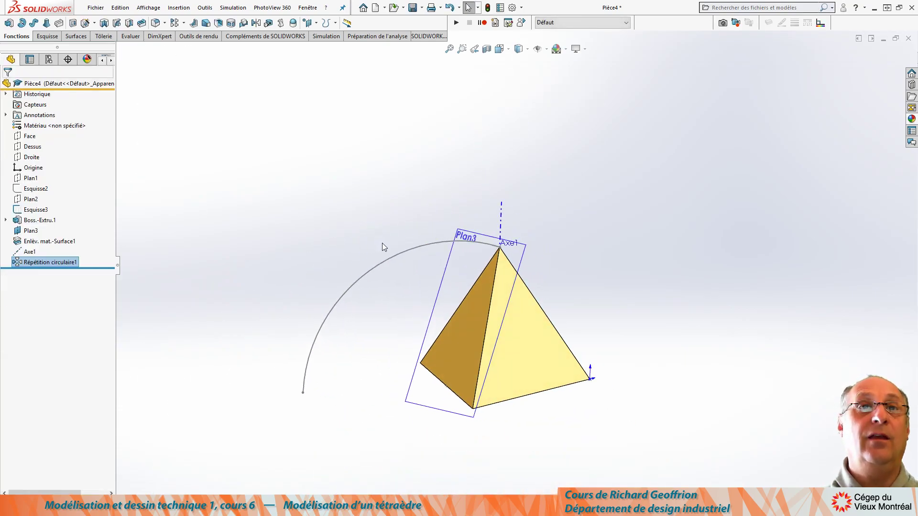
{"action": "left_click", "coordinate": [420, 248]}
{"action": "left_click", "coordinate": [461, 220]}
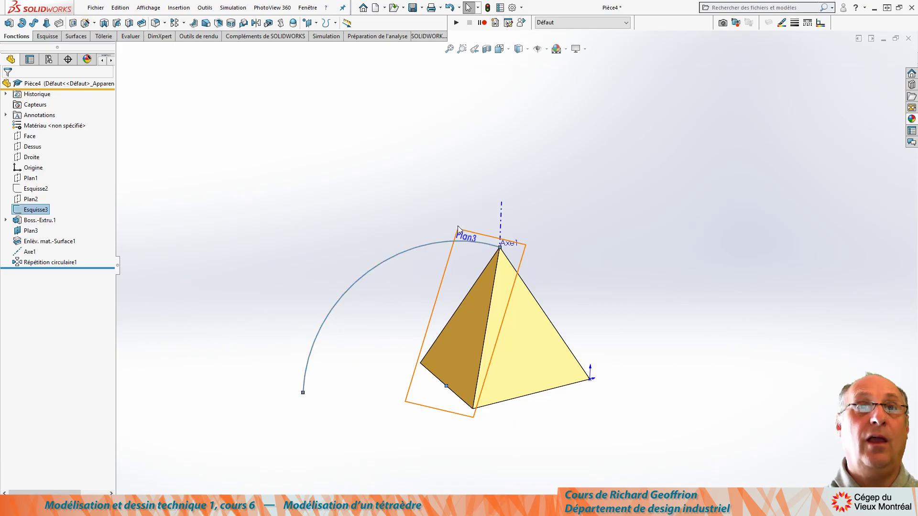
{"action": "left_click", "coordinate": [450, 257]}
{"action": "left_click", "coordinate": [507, 229]}
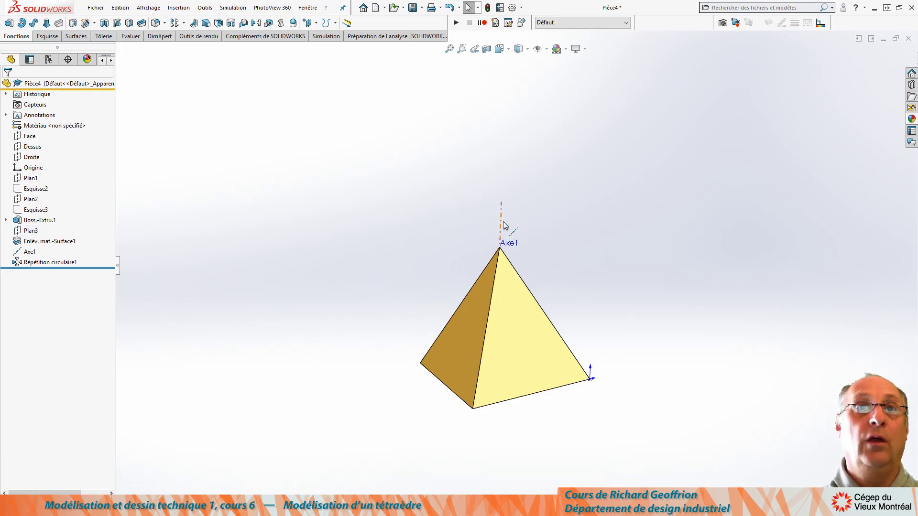
{"action": "left_click", "coordinate": [501, 220]}
{"action": "left_click", "coordinate": [542, 192]}
Examine the tetrahedron's inclined faces and their shared edge from a different angle.
{"action": "middle_click_drag", "start_coordinate": [420, 231], "coordinate": [439, 283]}
{"action": "scroll", "coordinate": [566, 344], "scroll_direction": "down", "scroll_amount": 3}
{"action": "scroll", "coordinate": [434, 318], "scroll_direction": "up", "scroll_amount": 1}
{"action": "scroll", "coordinate": [434, 320], "scroll_direction": "down", "scroll_amount": 1}
{"action": "scroll", "coordinate": [489, 268], "scroll_direction": "down", "scroll_amount": 1}
{"action": "scroll", "coordinate": [490, 268], "scroll_direction": "down", "scroll_amount": 1}
{"action": "scroll", "coordinate": [490, 268], "scroll_direction": "up", "scroll_amount": 1}
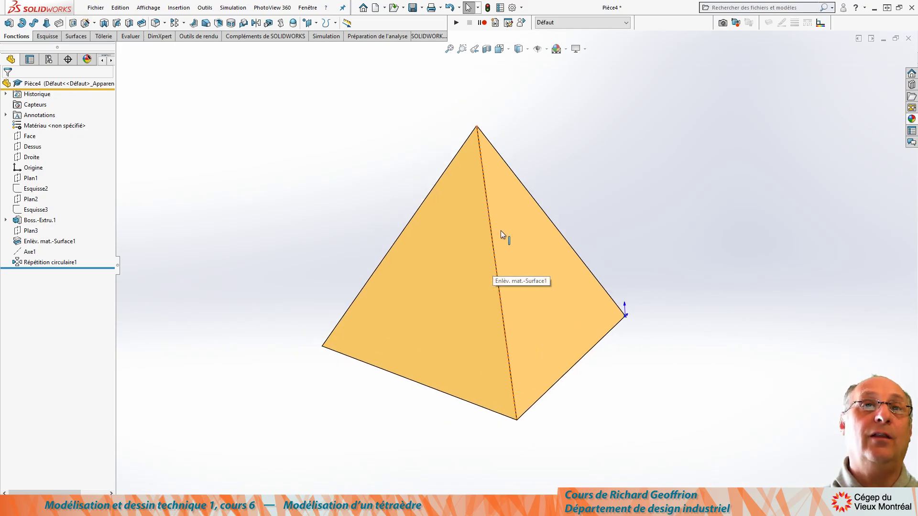
{"action": "middle_click_drag", "start_coordinate": [500, 231], "coordinate": [500, 257]}
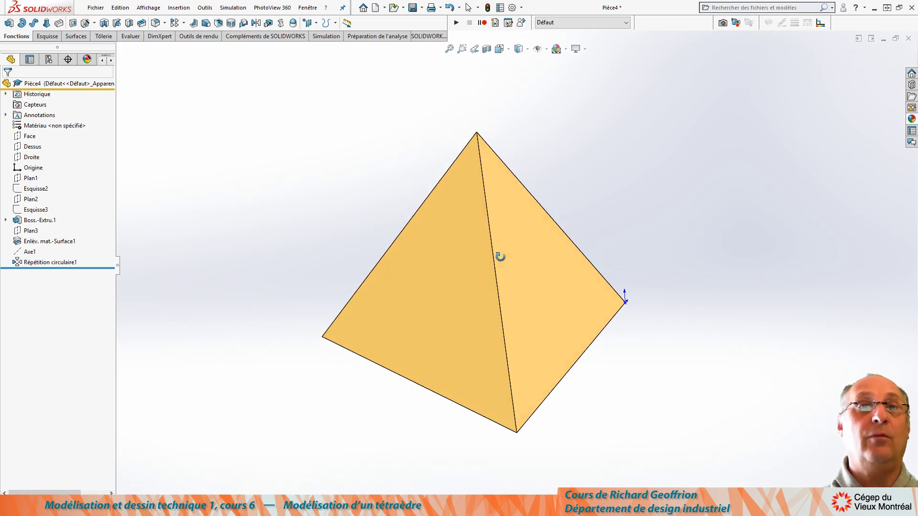
Set the base triangle's edge dimension in Boss.-Extru.1 to 120 mm and rebuild the part.
{"action": "double_click", "coordinate": [27, 221]}
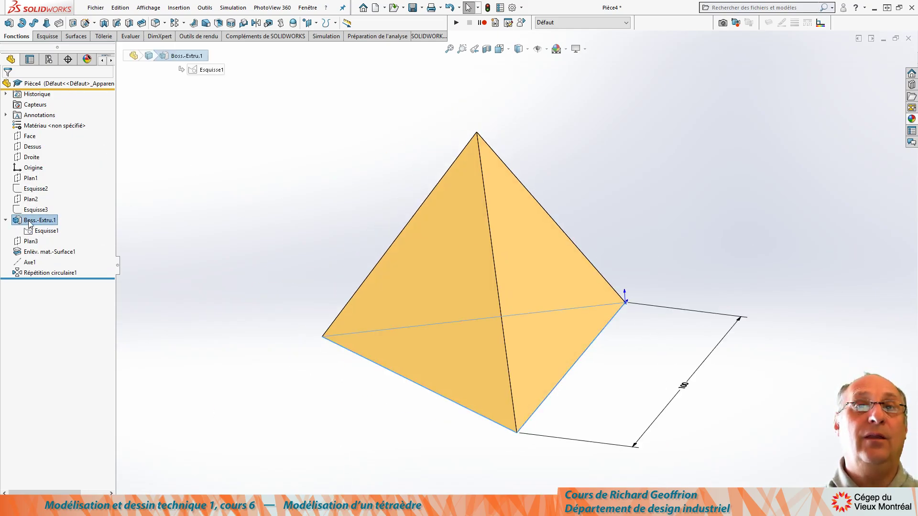
{"action": "double_click", "coordinate": [684, 386]}
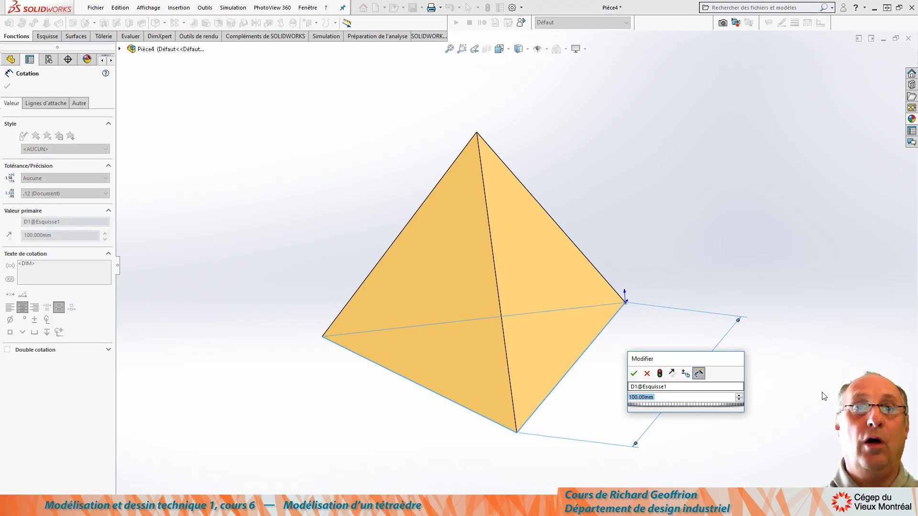
{"action": "type", "text": "120"}
{"action": "key", "text": "Return"}
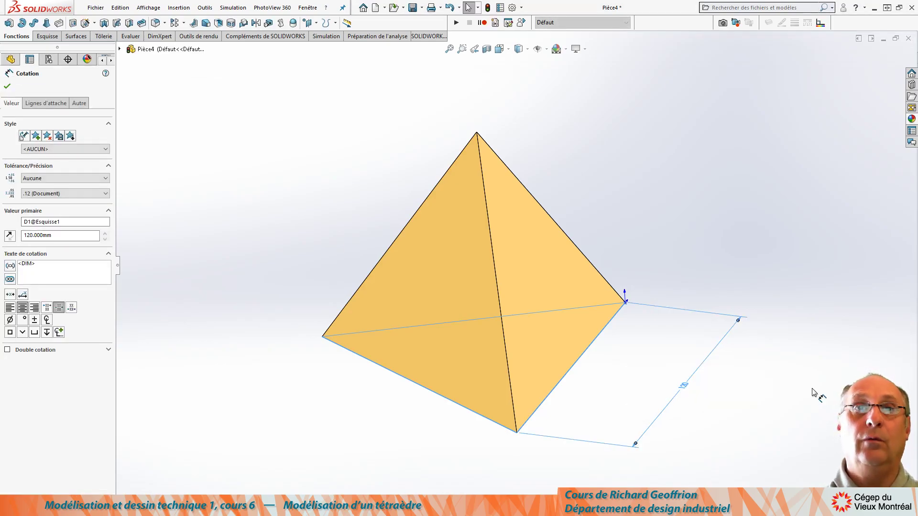
{"action": "left_click", "coordinate": [488, 8]}
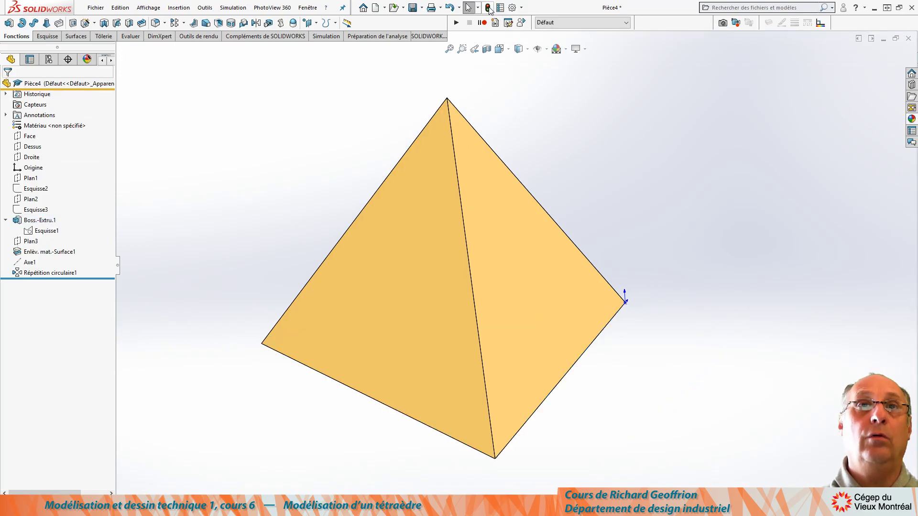
Set the base triangle's edge dimension in Boss.-Extru.1 to 20 mm and rebuild the part.
{"action": "double_click", "coordinate": [33, 221]}
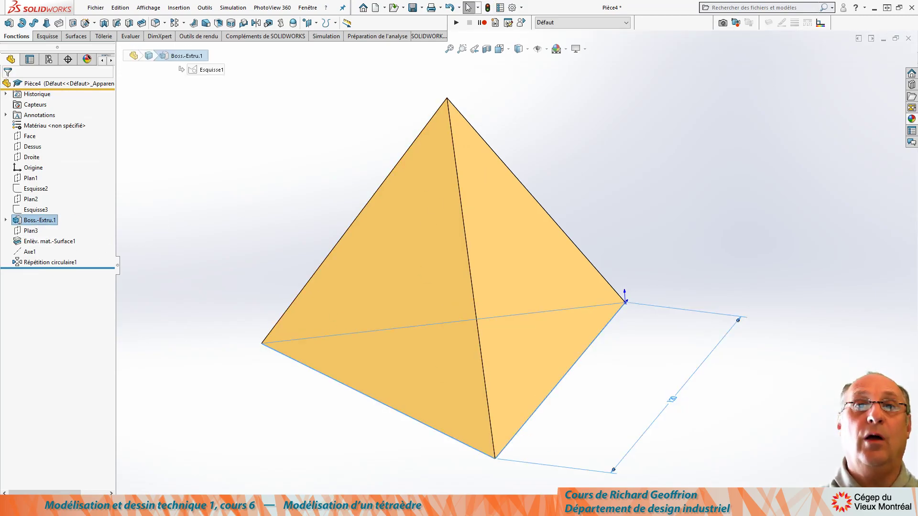
{"action": "double_click", "coordinate": [672, 399]}
{"action": "type", "text": "20"}
{"action": "key", "text": "Return"}
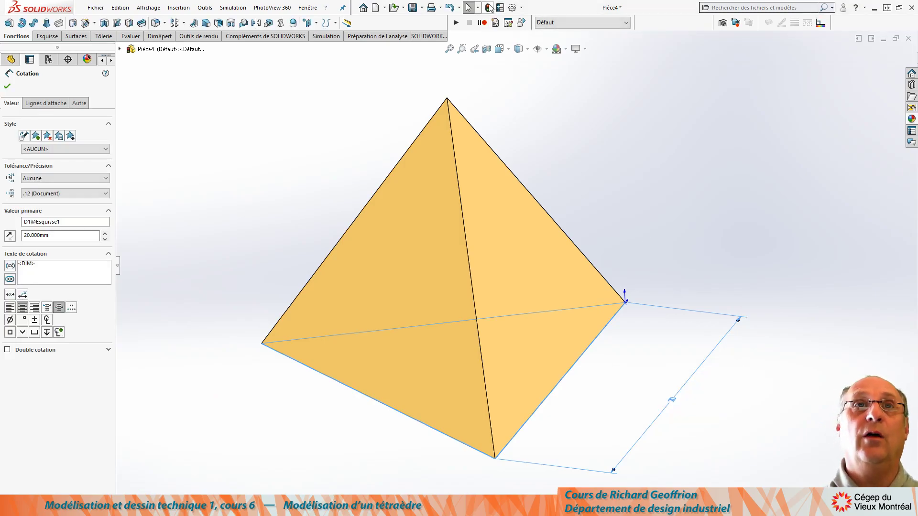
{"action": "left_click", "coordinate": [488, 7]}
{"action": "scroll", "coordinate": [630, 317], "scroll_direction": "down", "scroll_amount": 10}
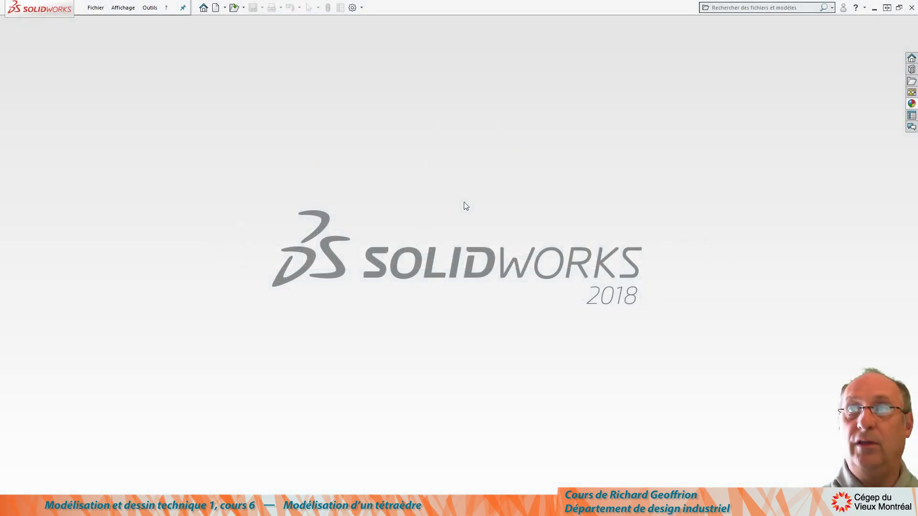
Create a new part from the Modèle mm template.
{"action": "key", "text": "ctrl+n"}
{"action": "left_click", "coordinate": [242, 152]}
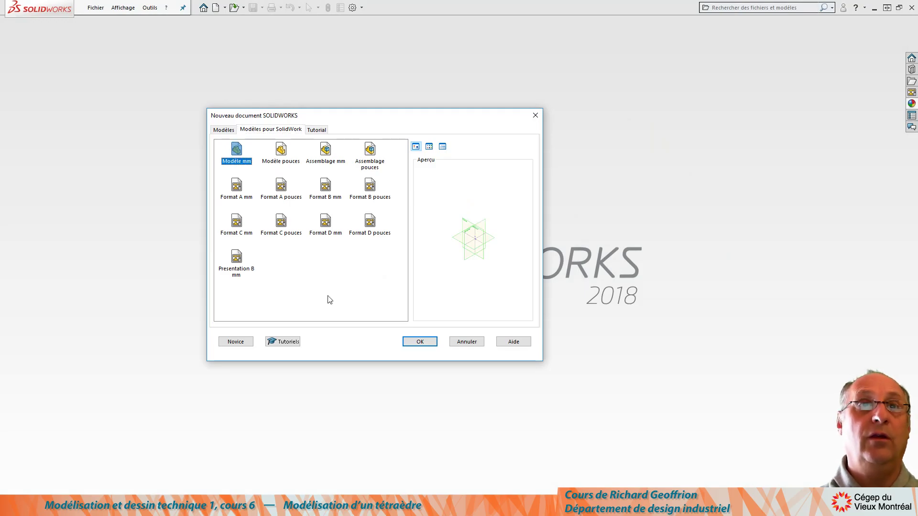
{"action": "left_click", "coordinate": [427, 343]}
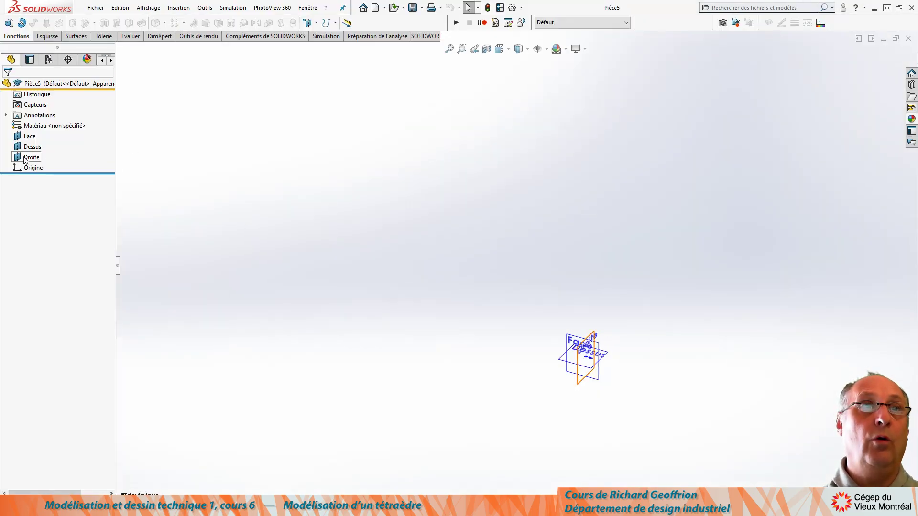
Sketch a closed triangle of three lines around the origin on the Dessus plane, with one slanted side about 35 mm long.
{"action": "left_click", "coordinate": [28, 146]}
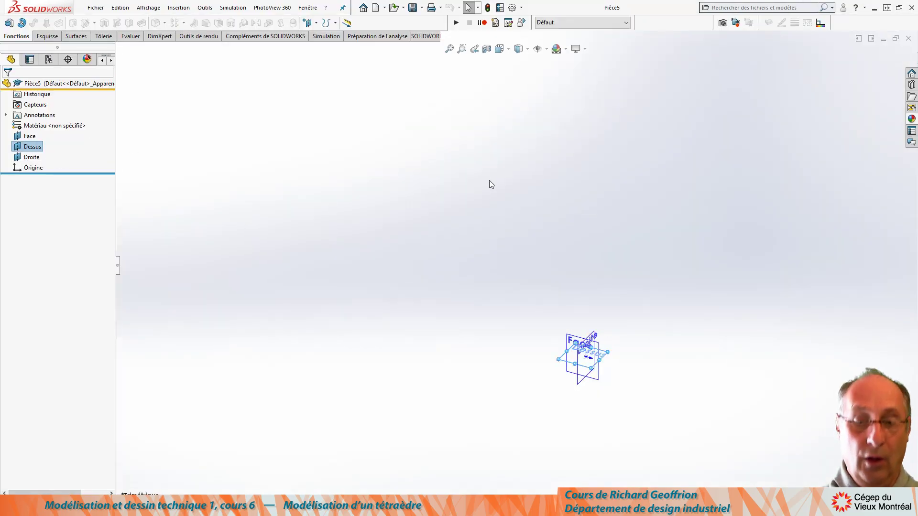
{"action": "key", "text": "ctrl+8"}
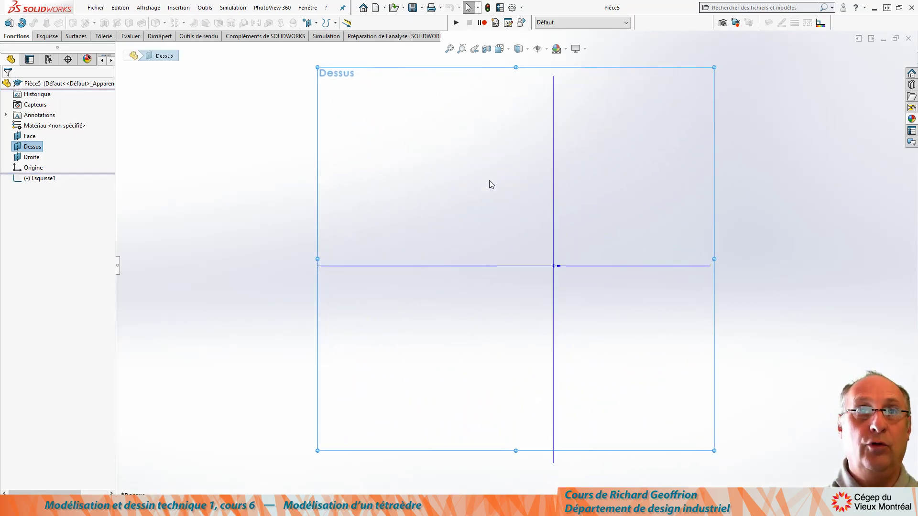
{"action": "key", "text": "l"}
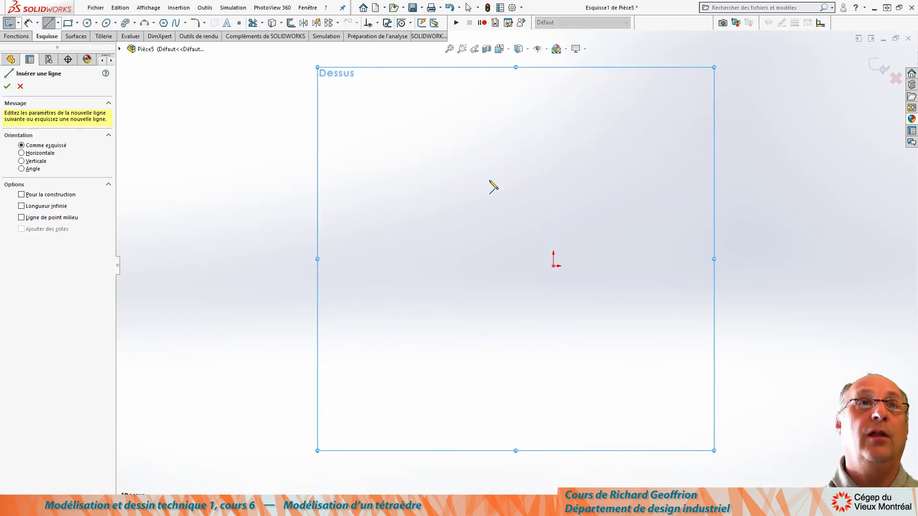
{"action": "left_click", "coordinate": [483, 166]}
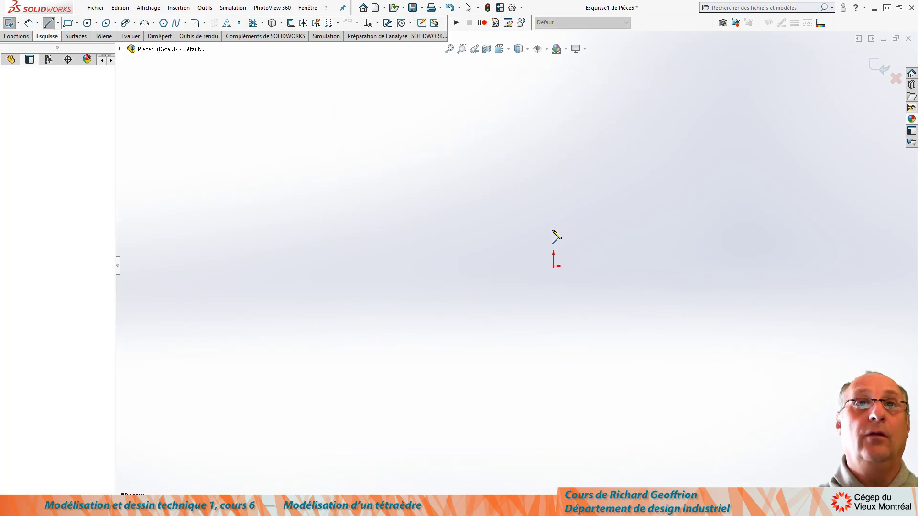
{"action": "left_click", "coordinate": [650, 332]}
{"action": "left_click", "coordinate": [370, 378]}
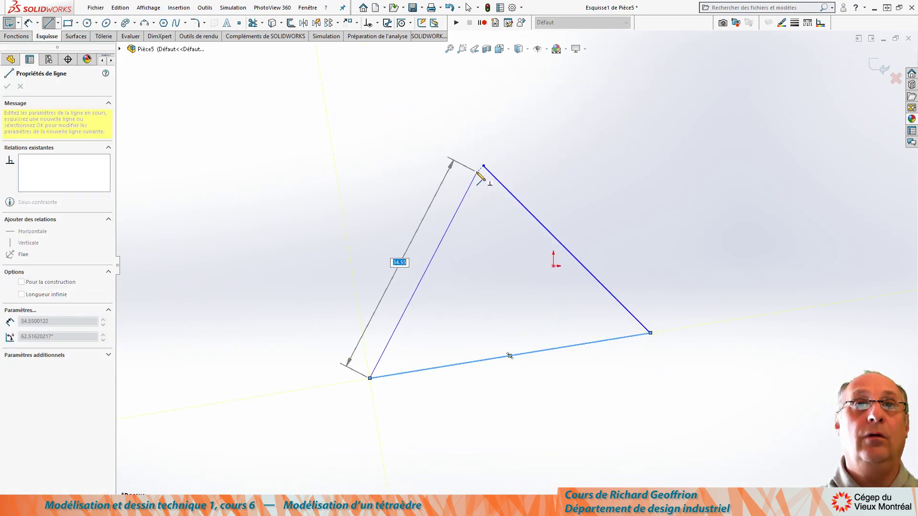
{"action": "left_click", "coordinate": [483, 166]}
{"action": "key", "text": "Escape"}
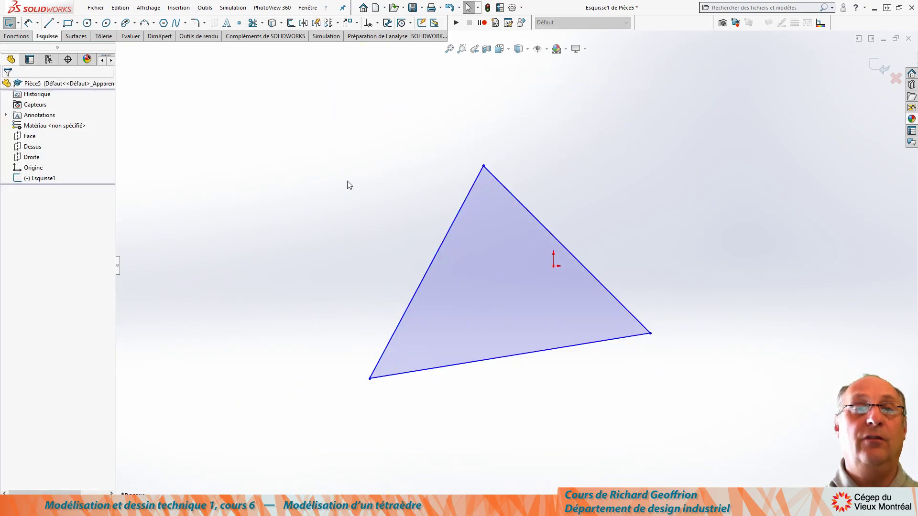
Make all three sides of the sketched triangle equal in length.
{"action": "left_click_drag", "start_coordinate": [643, 424], "coordinate": [745, 483]}
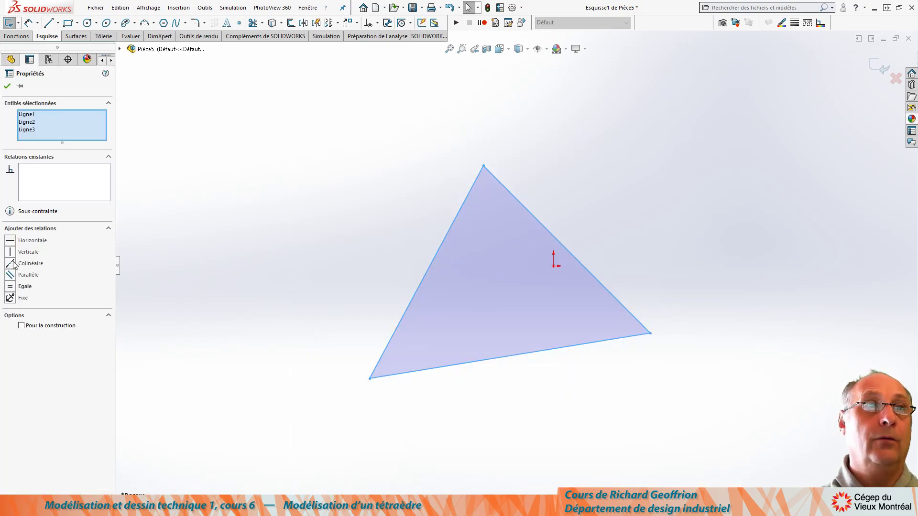
{"action": "left_click", "coordinate": [14, 287]}
{"action": "key", "text": "Escape"}
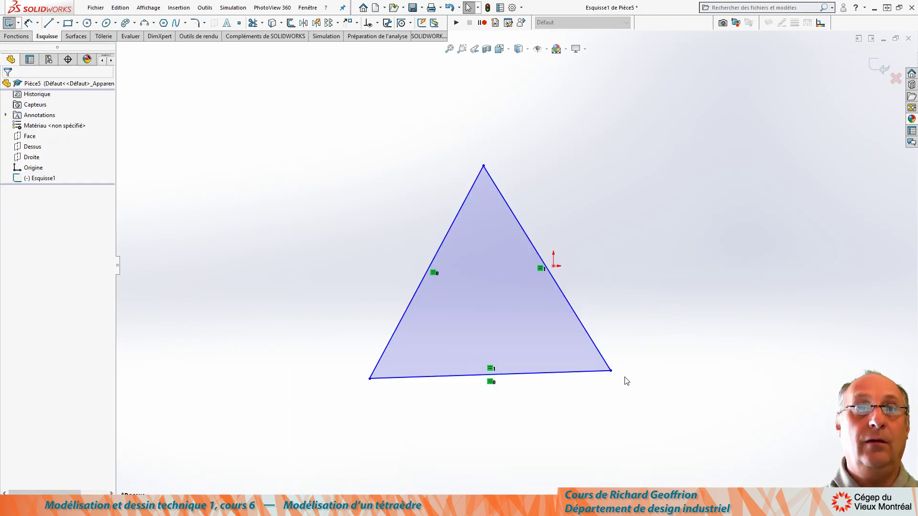
Attach the triangle's lower-right corner to the origin and make the lower side ending there horizontal.
{"action": "left_click_drag", "start_coordinate": [611, 371], "coordinate": [554, 266]}
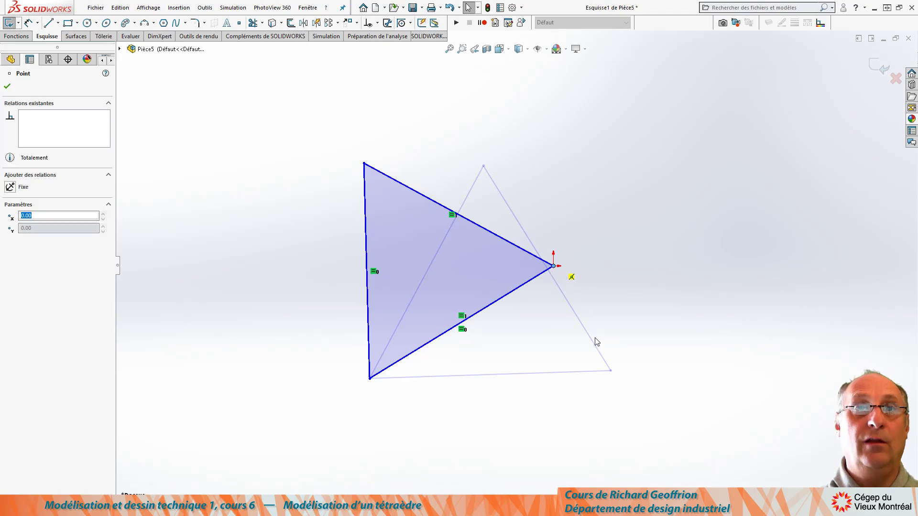
{"action": "key", "text": "Escape"}
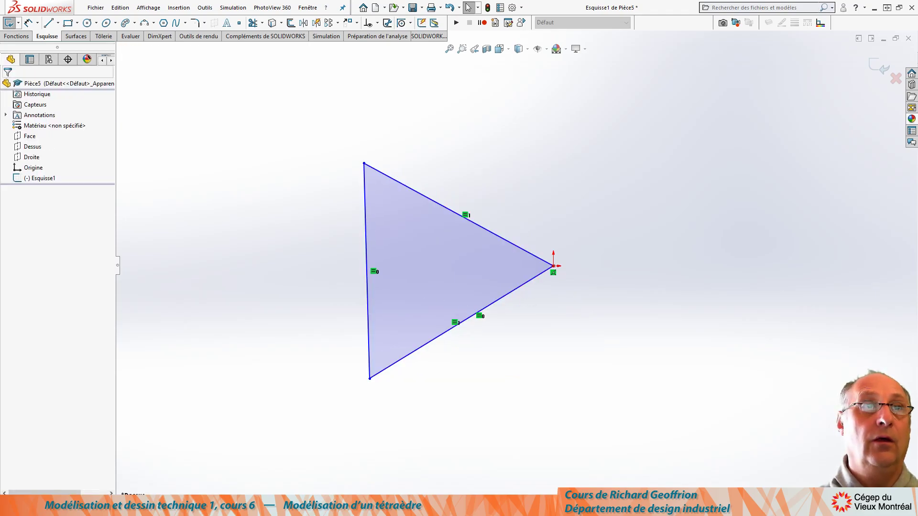
{"action": "left_click", "coordinate": [506, 295]}
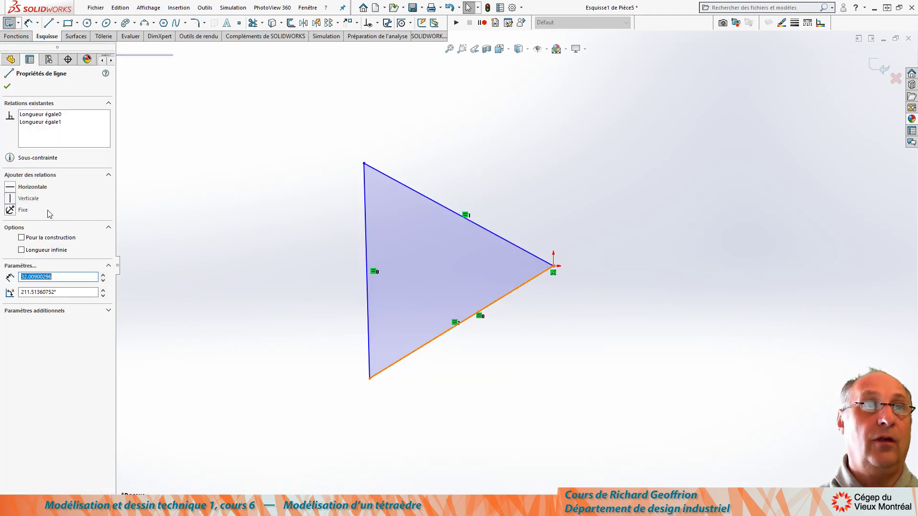
{"action": "left_click", "coordinate": [20, 187]}
{"action": "left_click", "coordinate": [353, 368]}
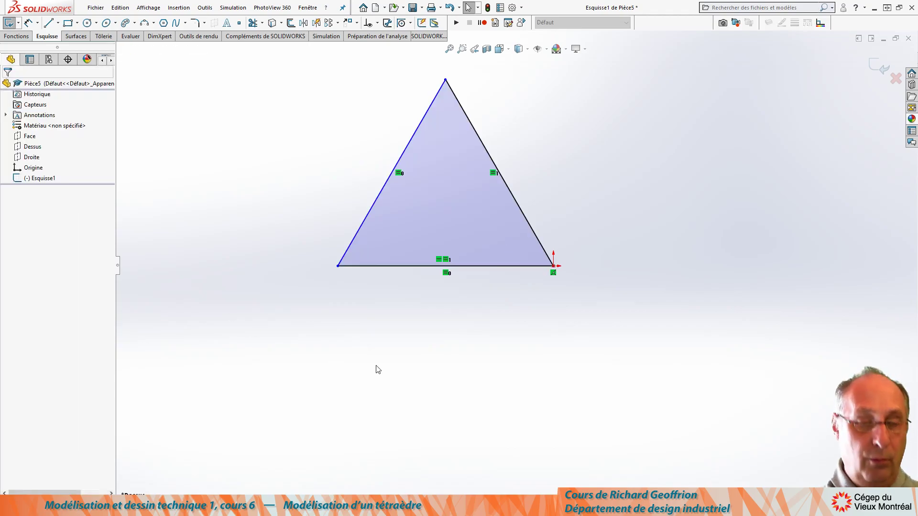
Dimension the triangle's horizontal side at 100 mm and exit the sketch.
{"action": "key", "text": "d"}
{"action": "left_click", "coordinate": [483, 265]}
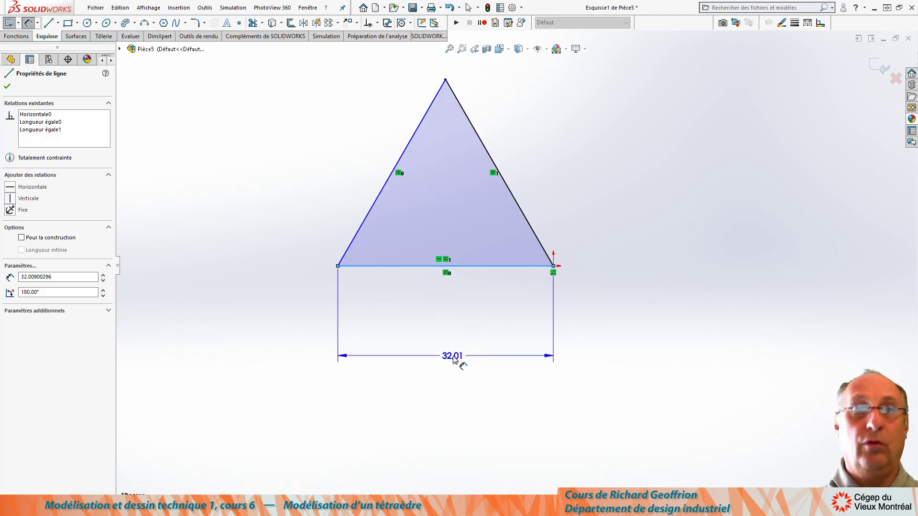
{"action": "left_click", "coordinate": [454, 358]}
{"action": "type", "text": "100"}
{"action": "key", "text": "Return"}
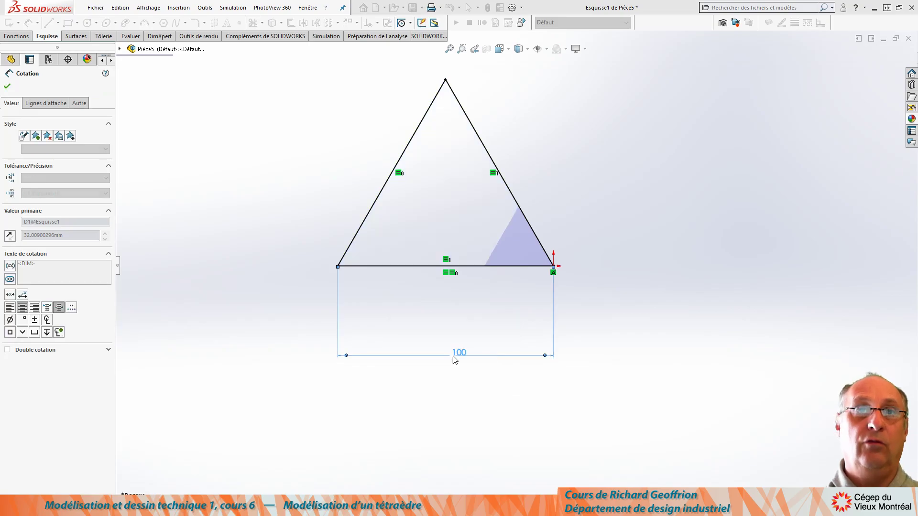
{"action": "left_click", "coordinate": [9, 89]}
{"action": "scroll", "coordinate": [492, 140], "scroll_direction": "up", "scroll_amount": 2}
{"action": "scroll", "coordinate": [491, 140], "scroll_direction": "down", "scroll_amount": 3}
{"action": "scroll", "coordinate": [400, 395], "scroll_direction": "up", "scroll_amount": 2}
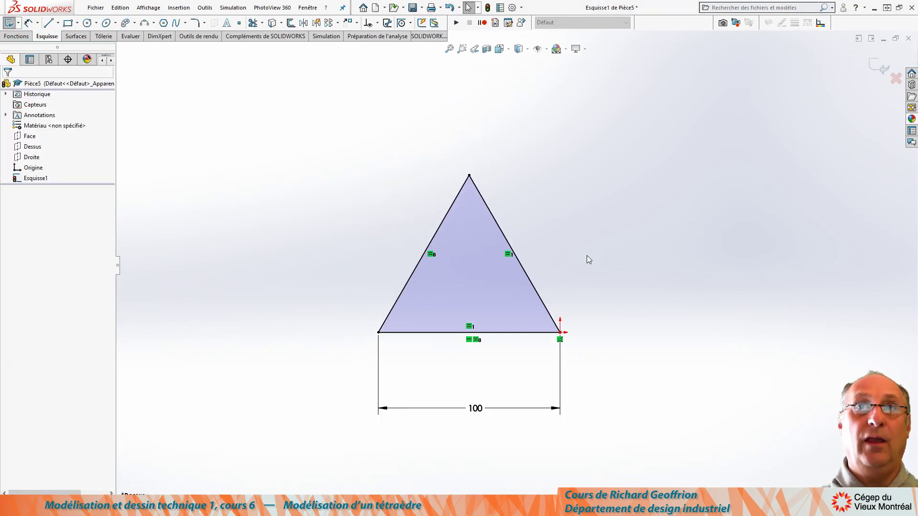
{"action": "left_click", "coordinate": [881, 67]}
Create a planar surface bounded by the triangle sketch Esquisse1.
{"action": "mouse_move", "coordinate": [297, 309]}
{"action": "middle_mouse_down"}
{"action": "mouse_move", "coordinate": [280, 158]}
{"action": "mouse_move", "coordinate": [295, 151]}
{"action": "mouse_move", "coordinate": [260, 144]}
{"action": "middle_mouse_up"}
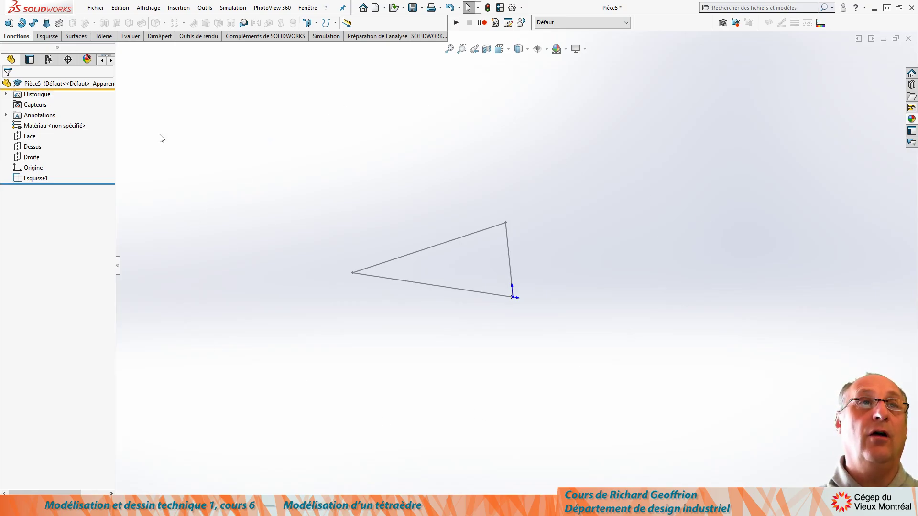
{"action": "left_click", "coordinate": [74, 37]}
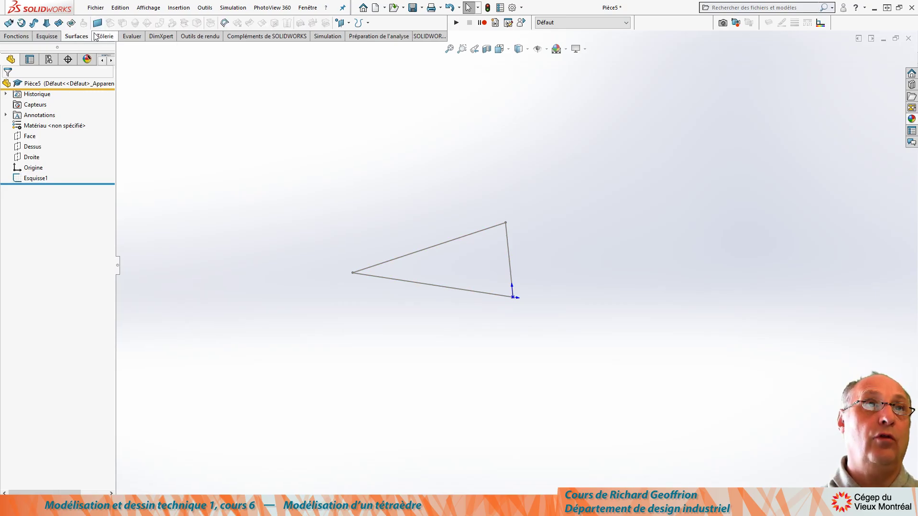
{"action": "left_click", "coordinate": [36, 179]}
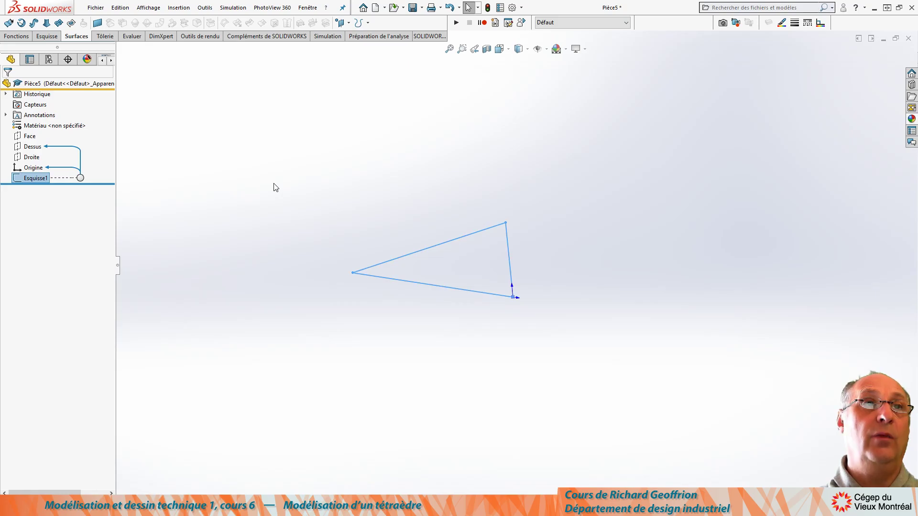
{"action": "left_click", "coordinate": [97, 23]}
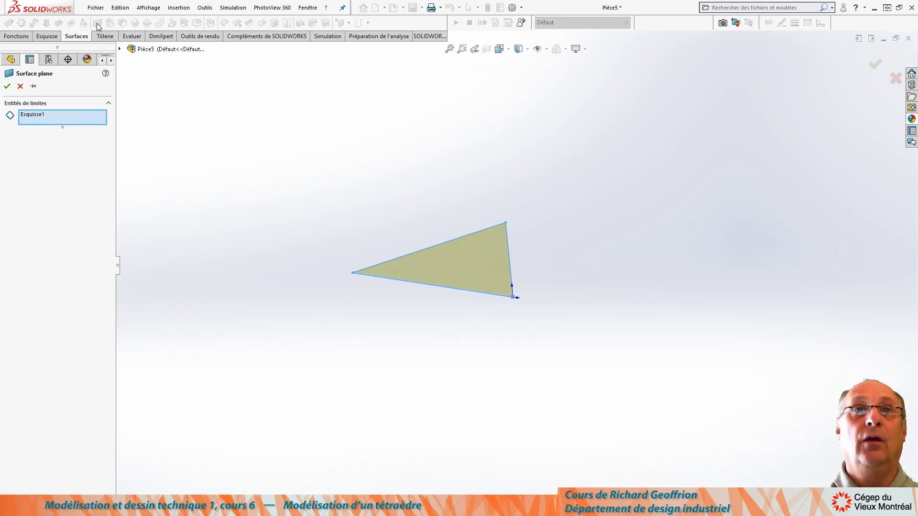
{"action": "key", "text": "Return"}
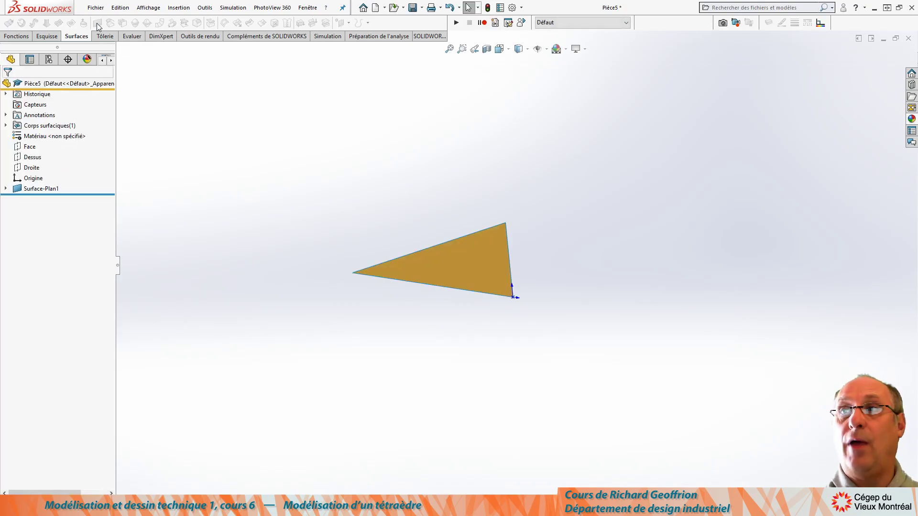
Save the part as triangle 3 in the vraiment dans la poubelle folder.
{"action": "key", "text": "ctrl+s"}
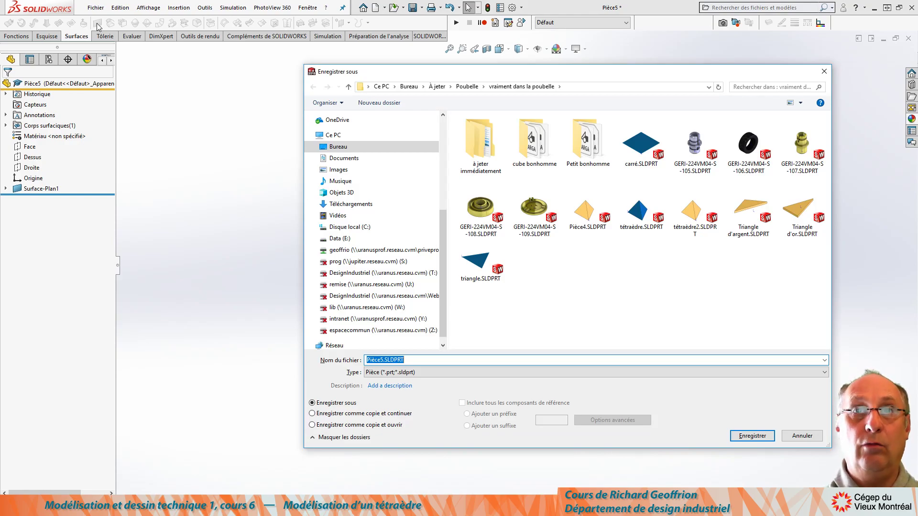
{"action": "type", "text": "triangle 3"}
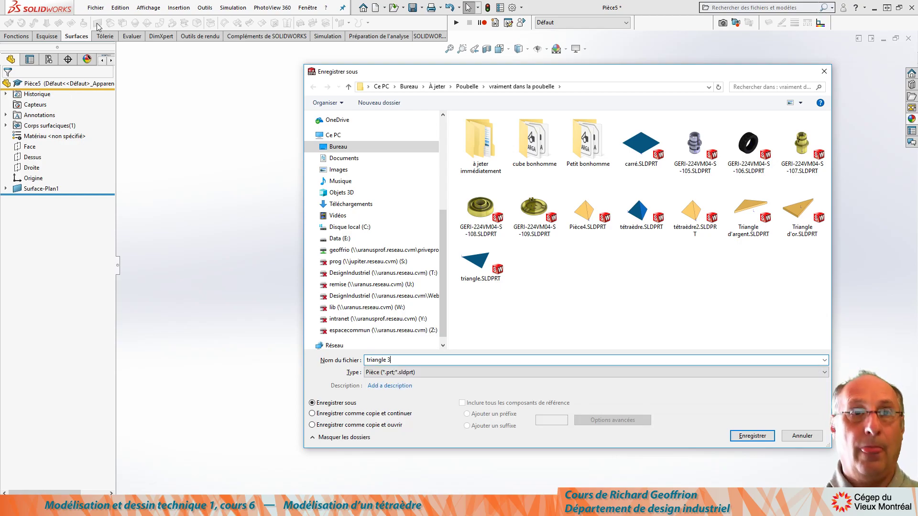
{"action": "key", "text": "Return"}
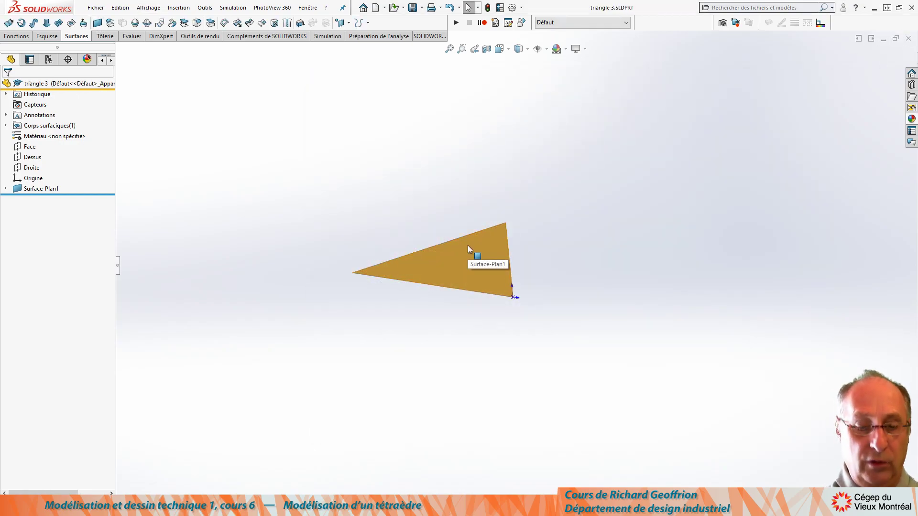
Create a new assembly from the Assemblage mm template and insert the triangle 3 part at the origin.
{"action": "key", "text": "ctrl+n"}
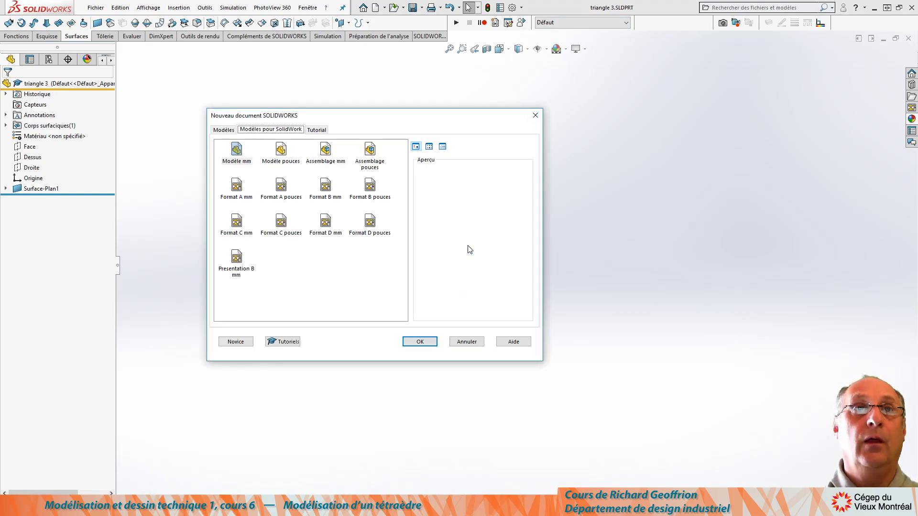
{"action": "left_click", "coordinate": [325, 149]}
{"action": "left_click", "coordinate": [425, 340]}
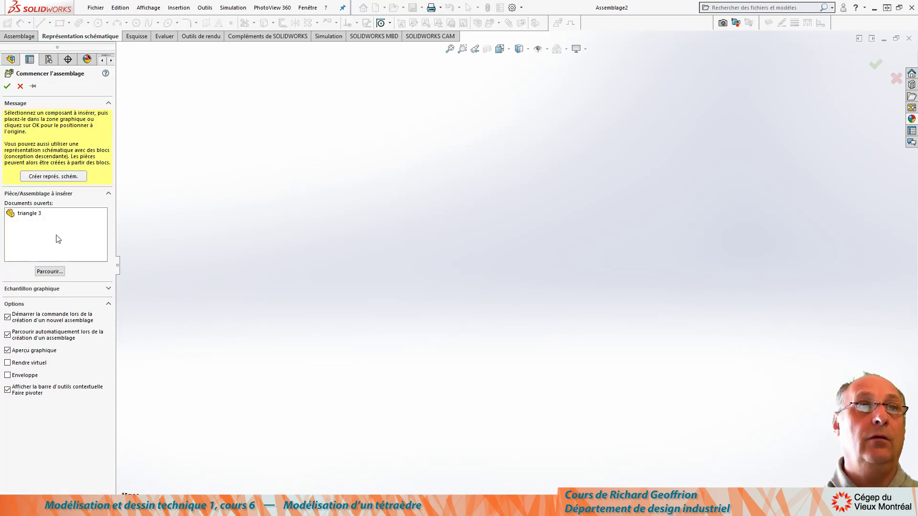
{"action": "left_click", "coordinate": [26, 213]}
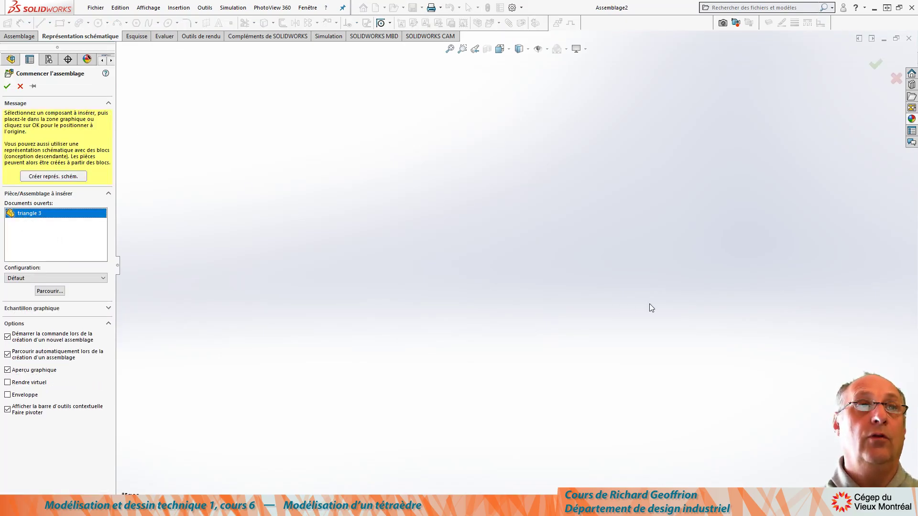
{"action": "left_click", "coordinate": [7, 87]}
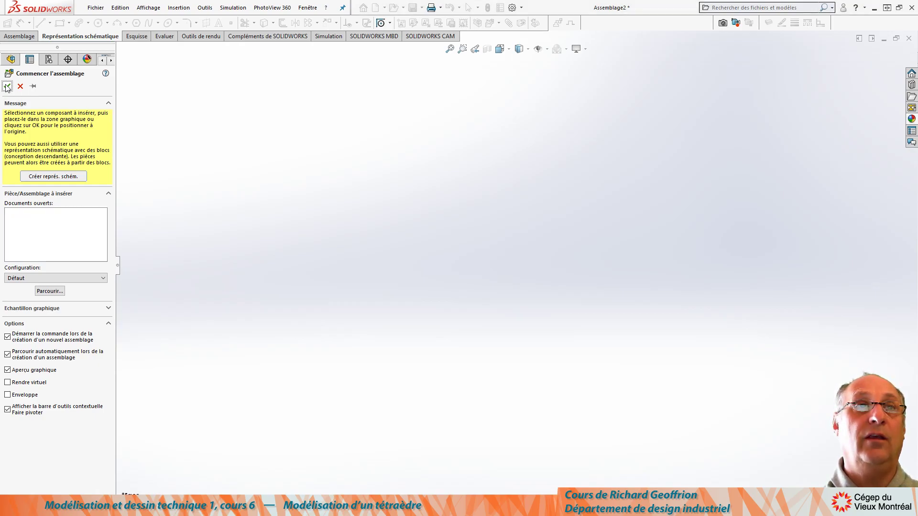